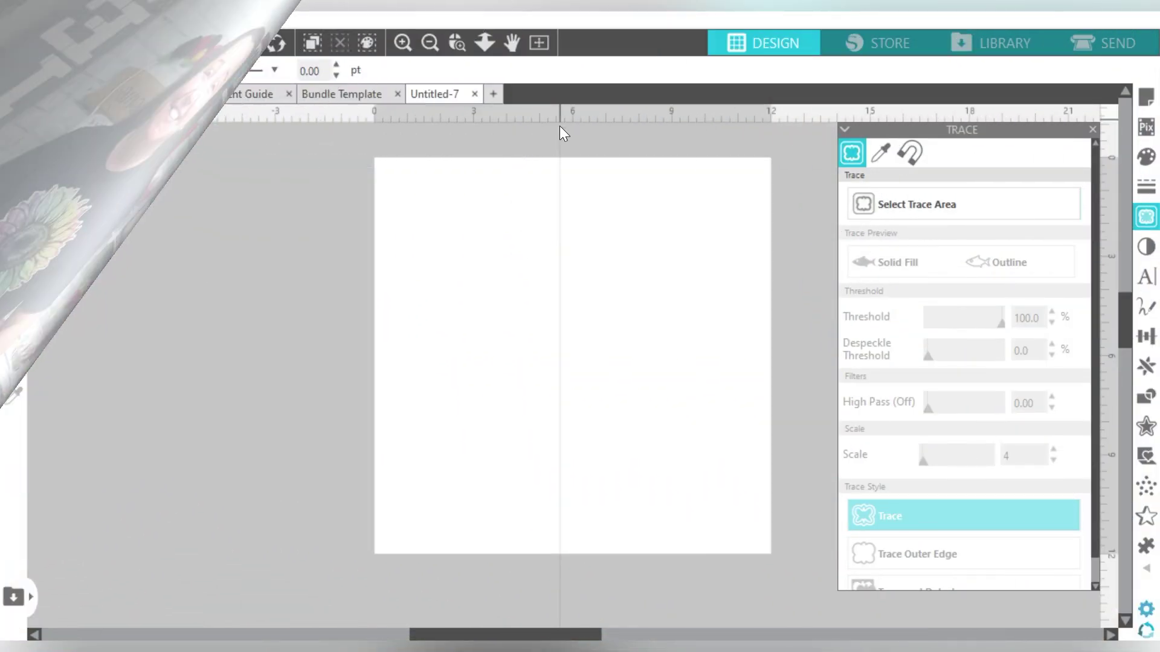
Open Christmas Planner Stickers.pdf, importing it as grouped vectors
left_click(15, 19)
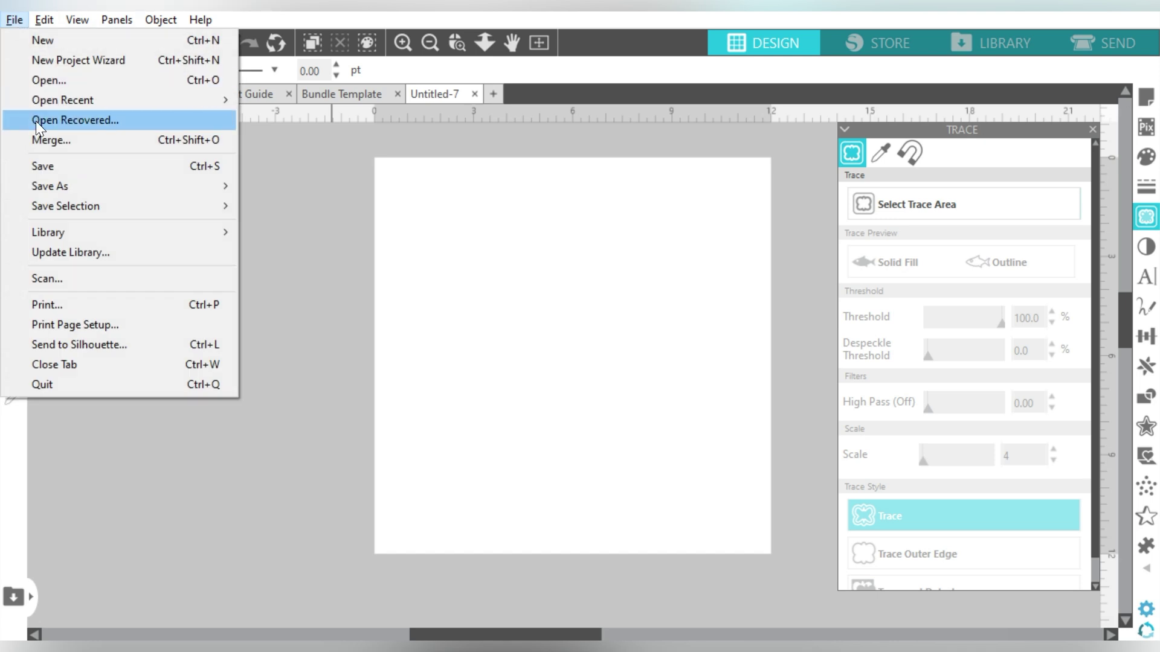
mouse_move(38, 92)
left_click(252, 103)
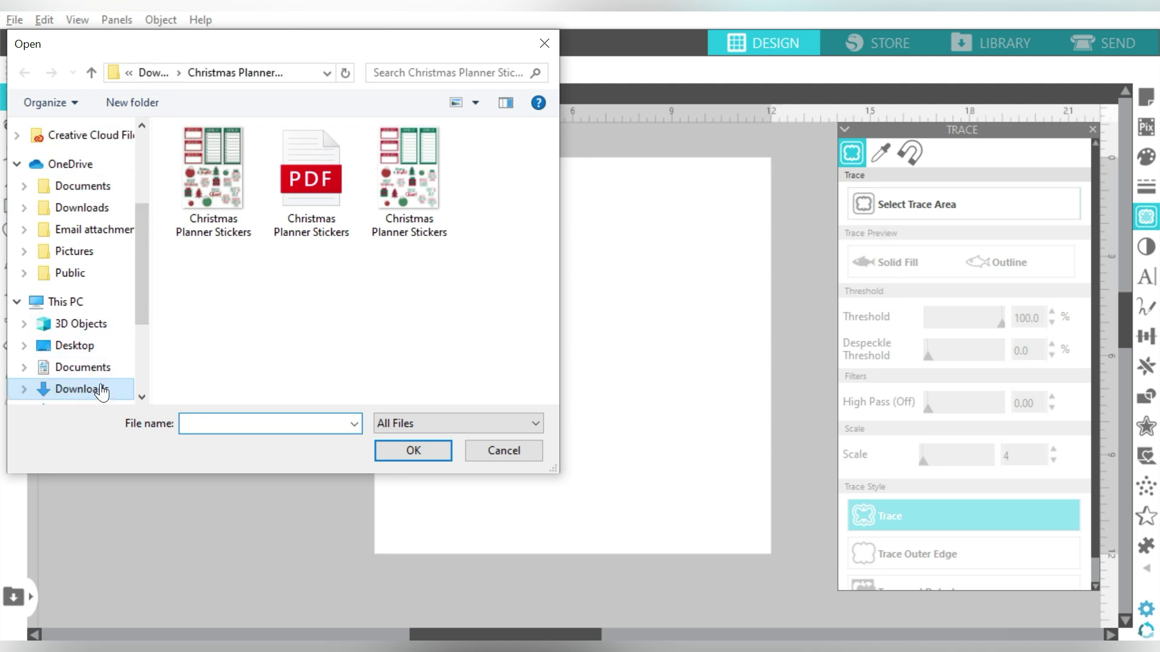
double_click(311, 175)
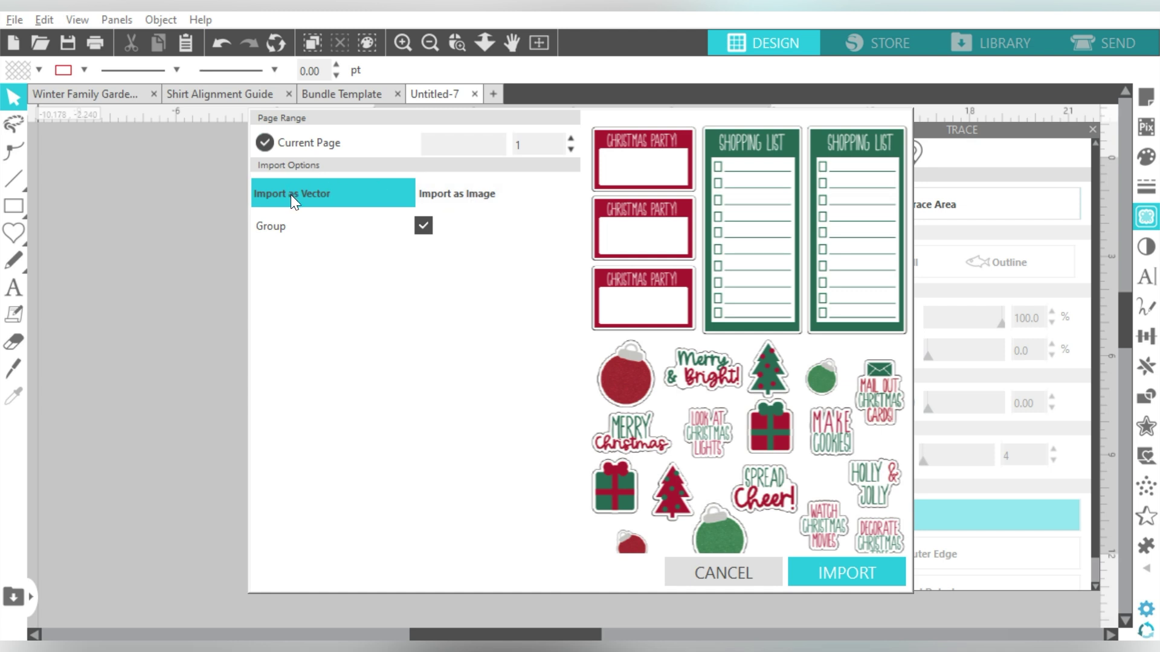
left_click(803, 574)
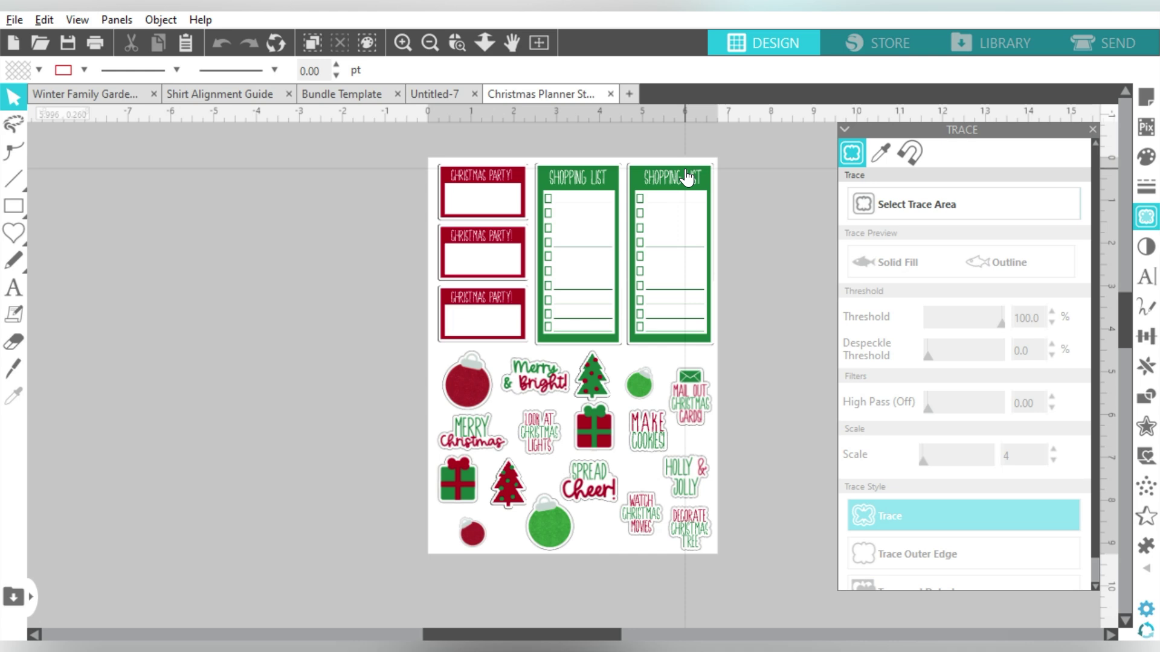
Switch the newly loaded sticker sheet to the Send page
left_click(1088, 43)
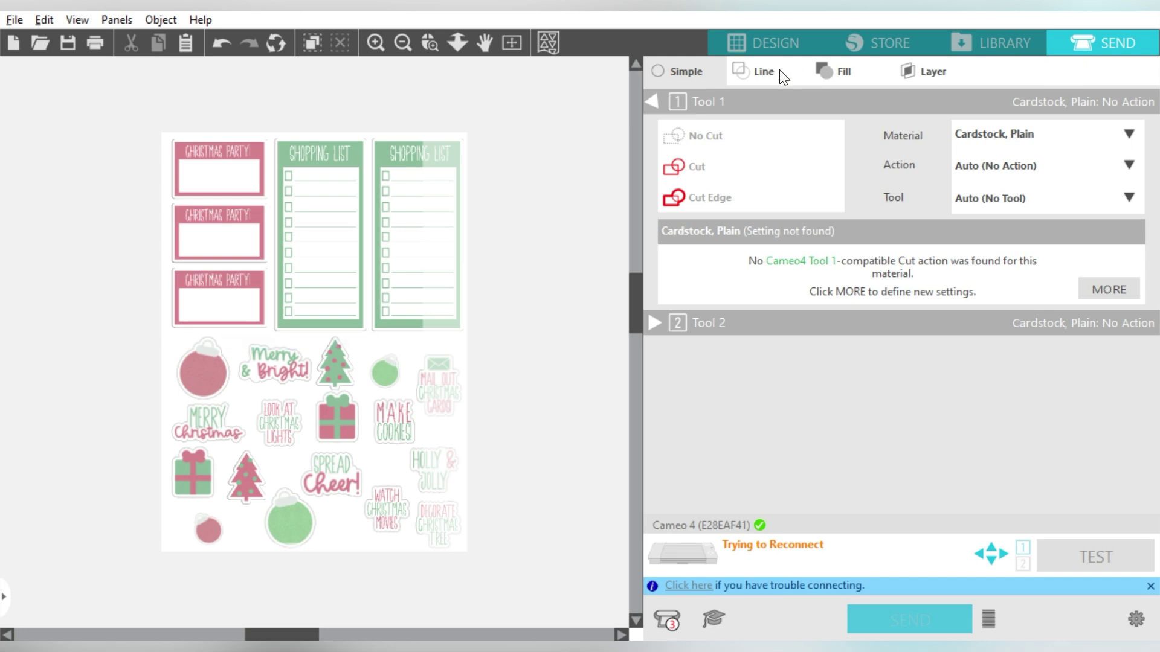
Select every sticker on the page, set Tool 1 to Cut, and return to Design
left_click_drag(546, 122, 156, 534)
left_click(699, 165)
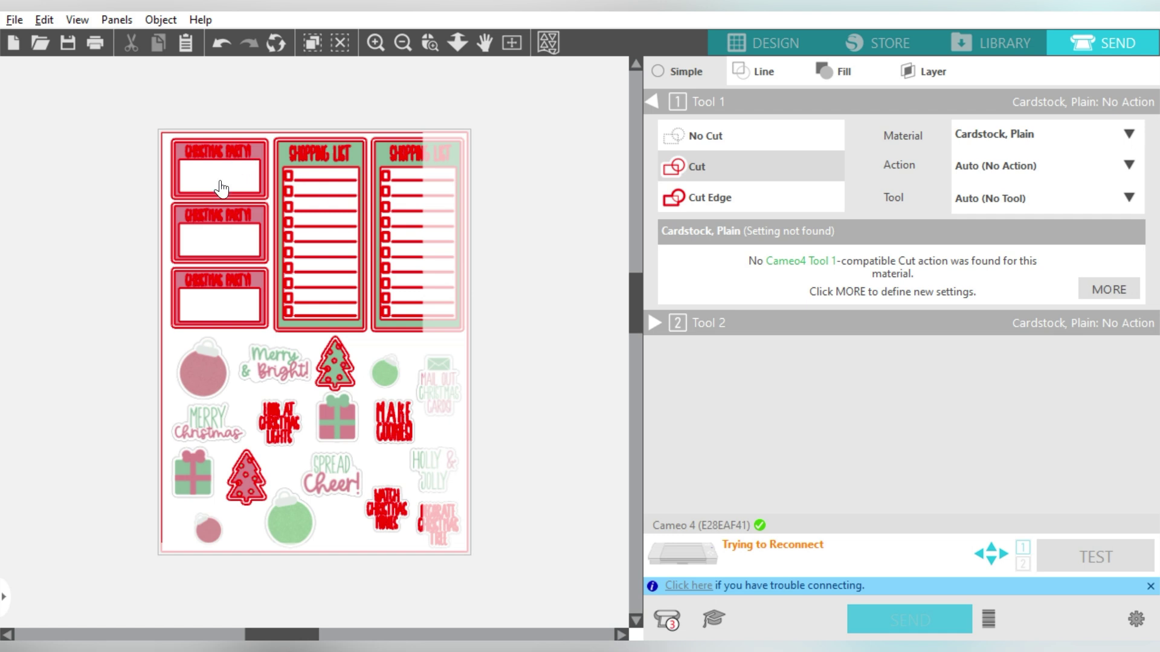
left_click(768, 40)
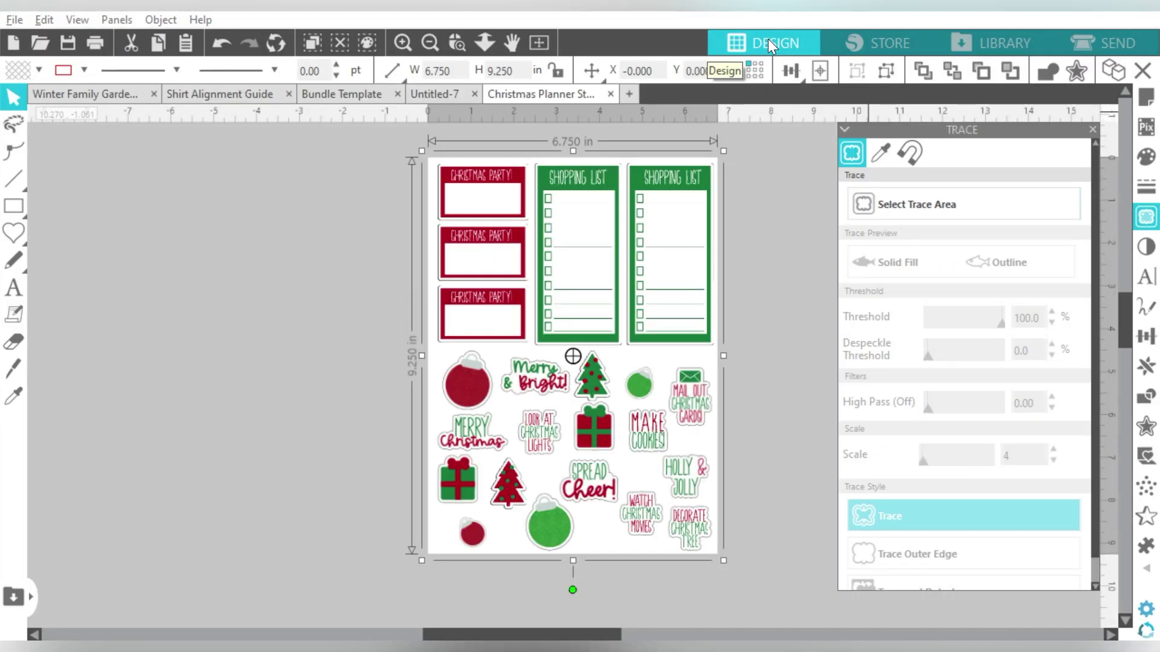
Import the 2-text-line chevron tags PDF from the Downloads gift tags folder as a 300 dpi image
left_click(42, 41)
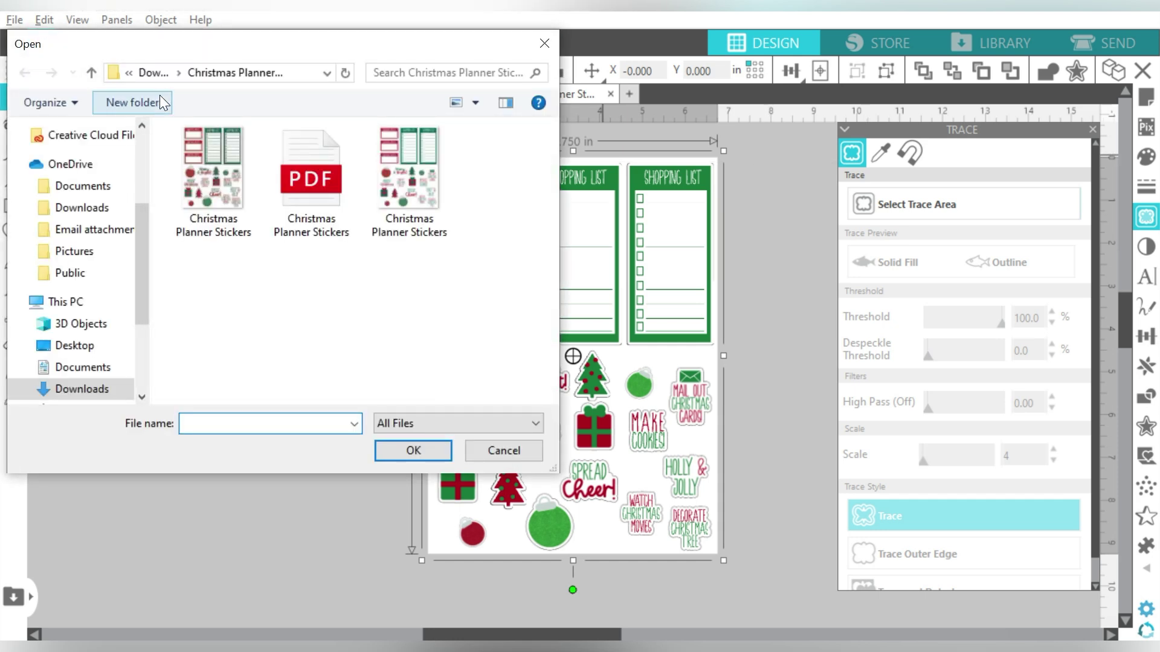
left_click(153, 73)
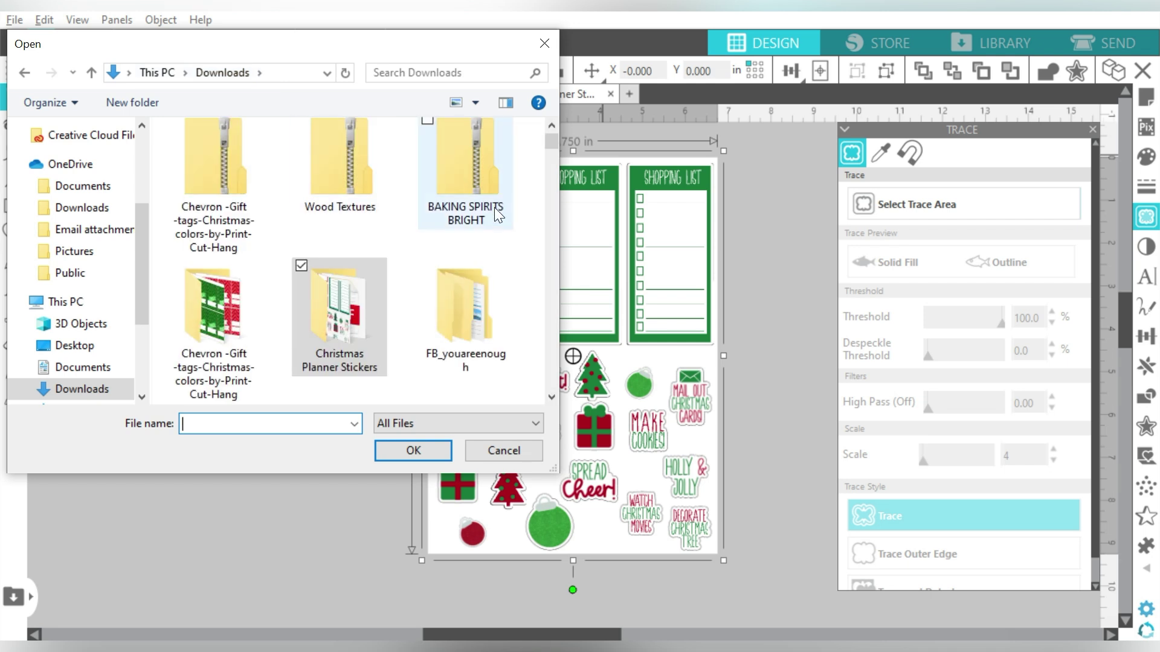
double_click(208, 292)
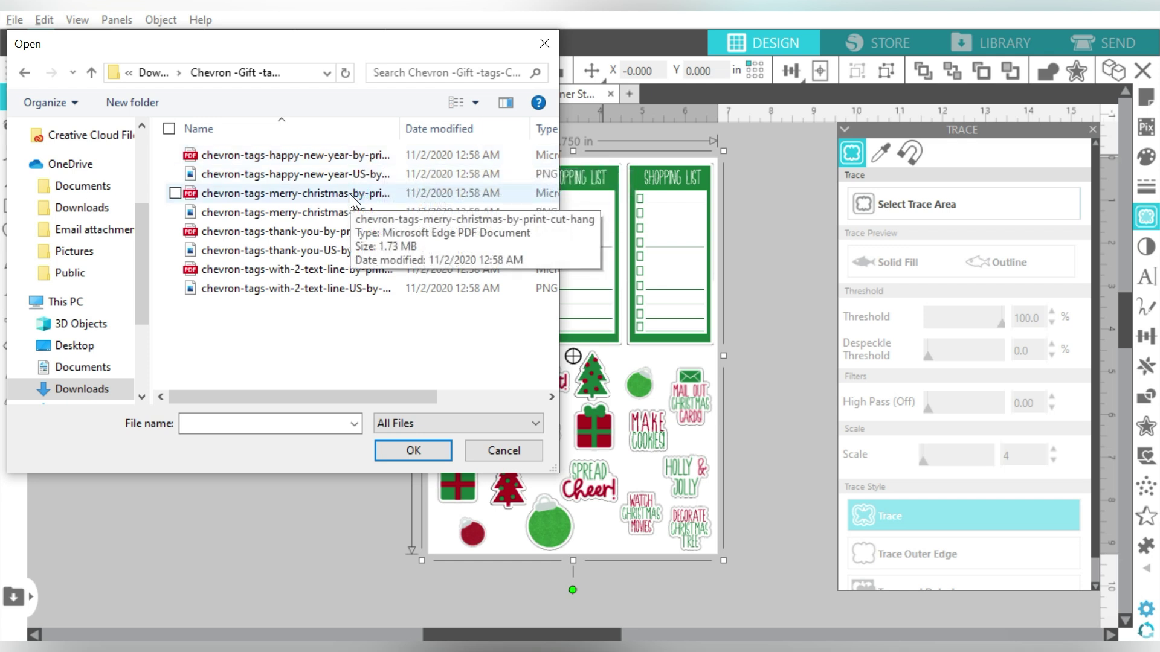
left_click(331, 270)
left_click(402, 447)
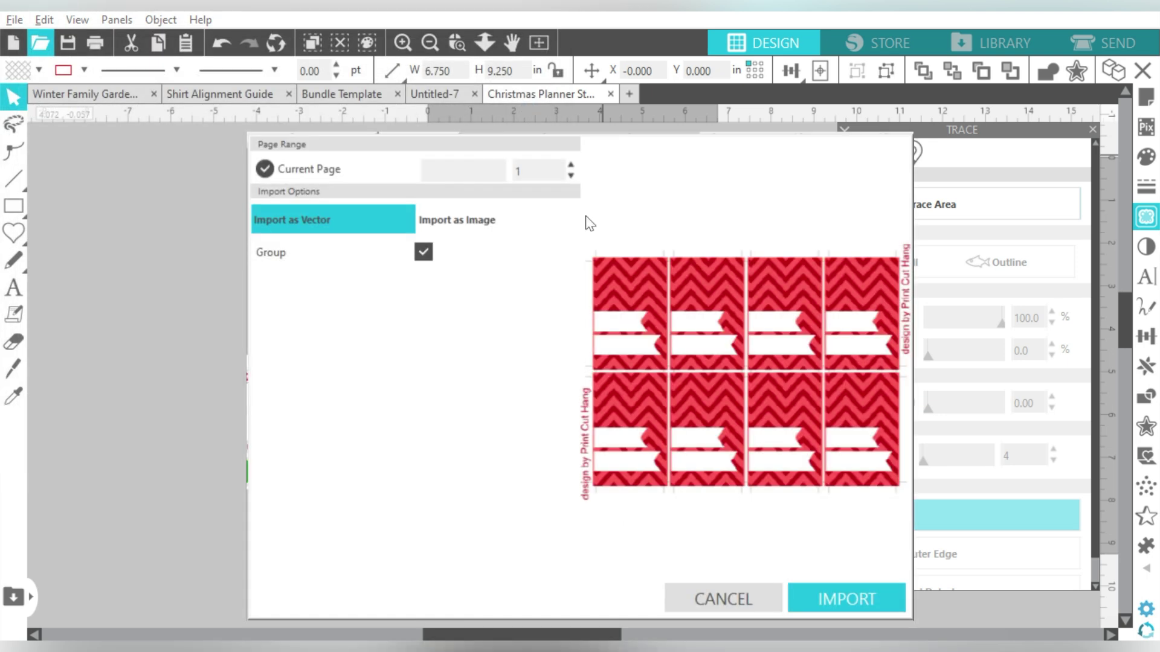
left_click(449, 227)
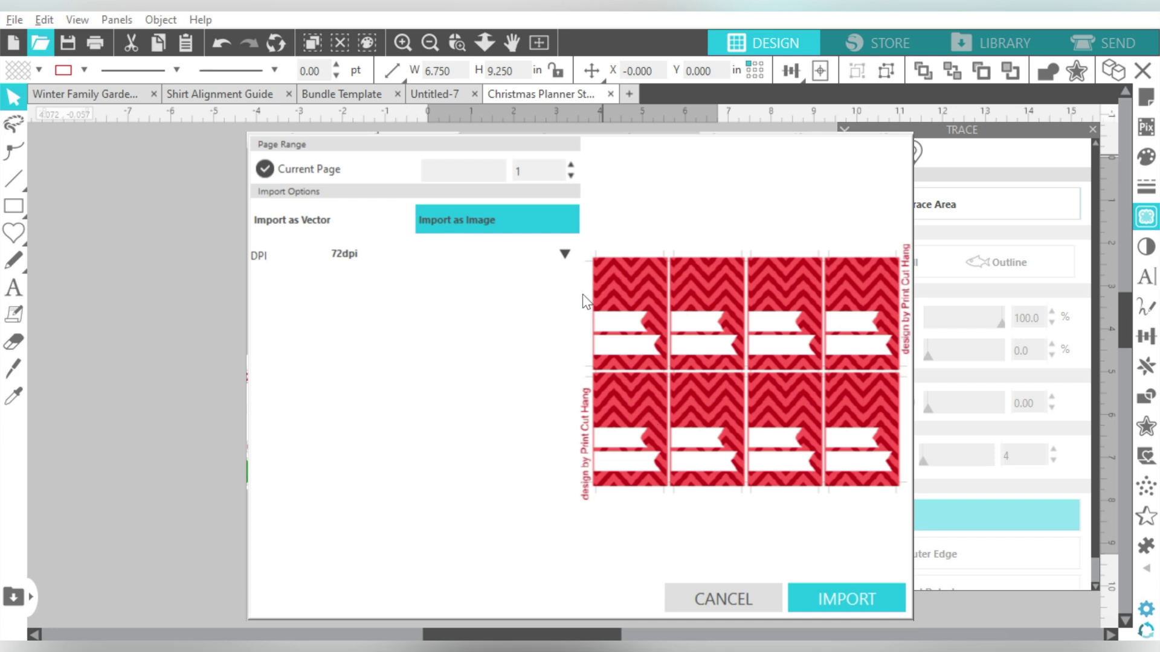
left_click(553, 258)
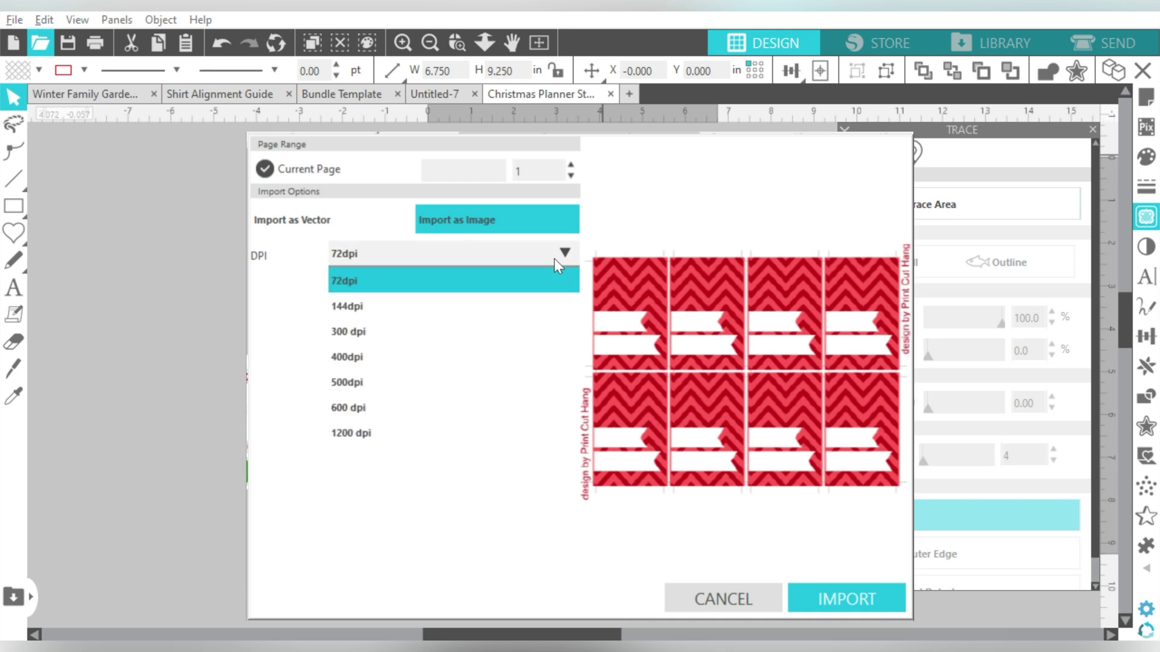
left_click(510, 330)
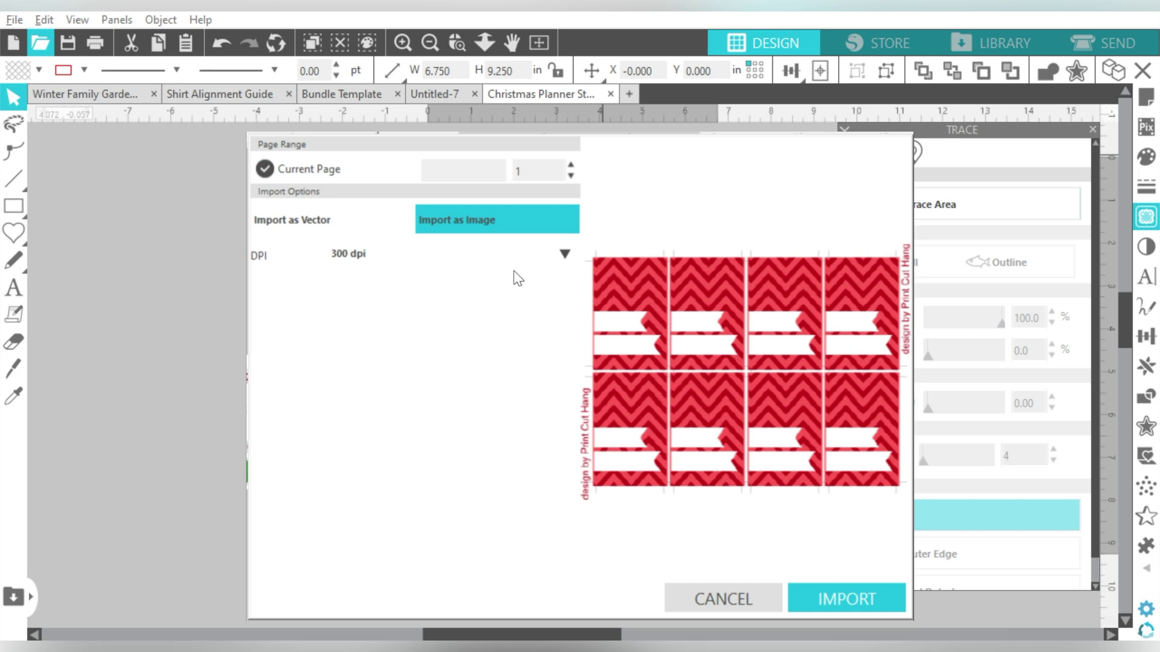
left_click(830, 600)
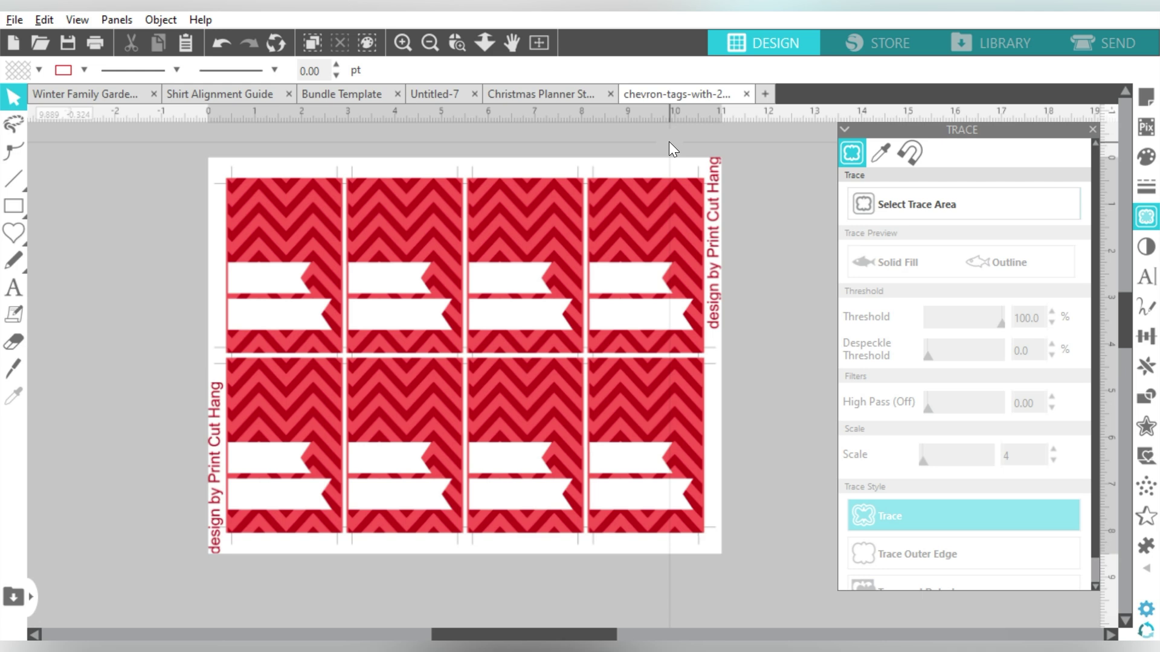
Set the chevron tag sheet to Cut, then go back to the Christmas planner document
left_click(1075, 36)
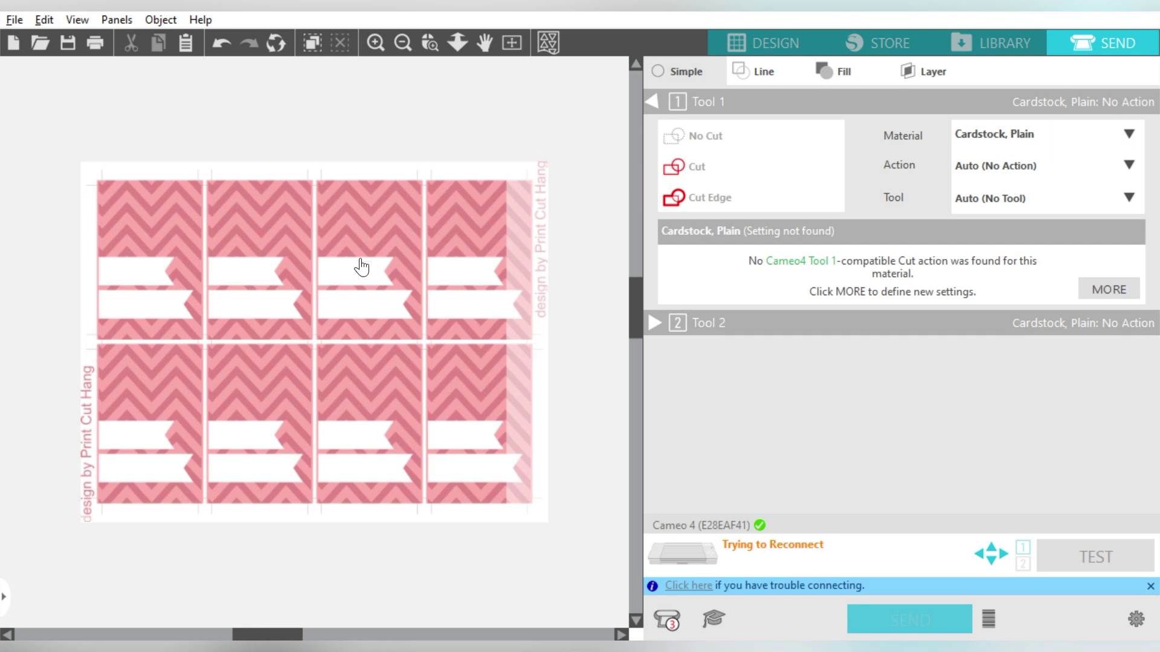
left_click(708, 173)
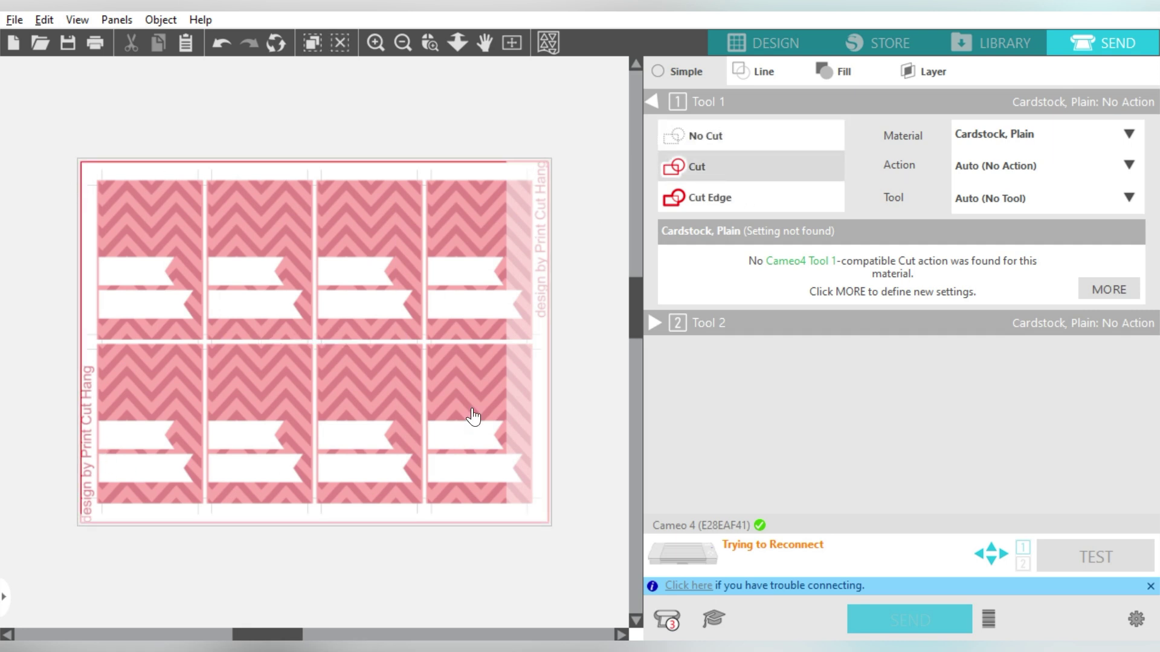
left_click(765, 35)
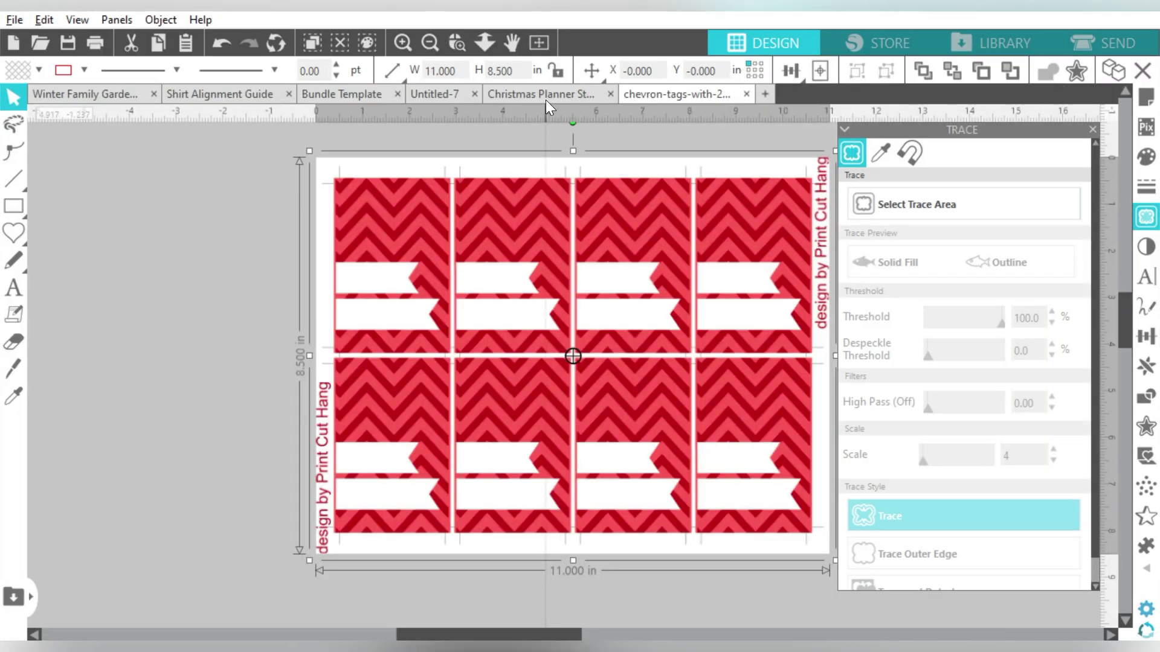
left_click(545, 100)
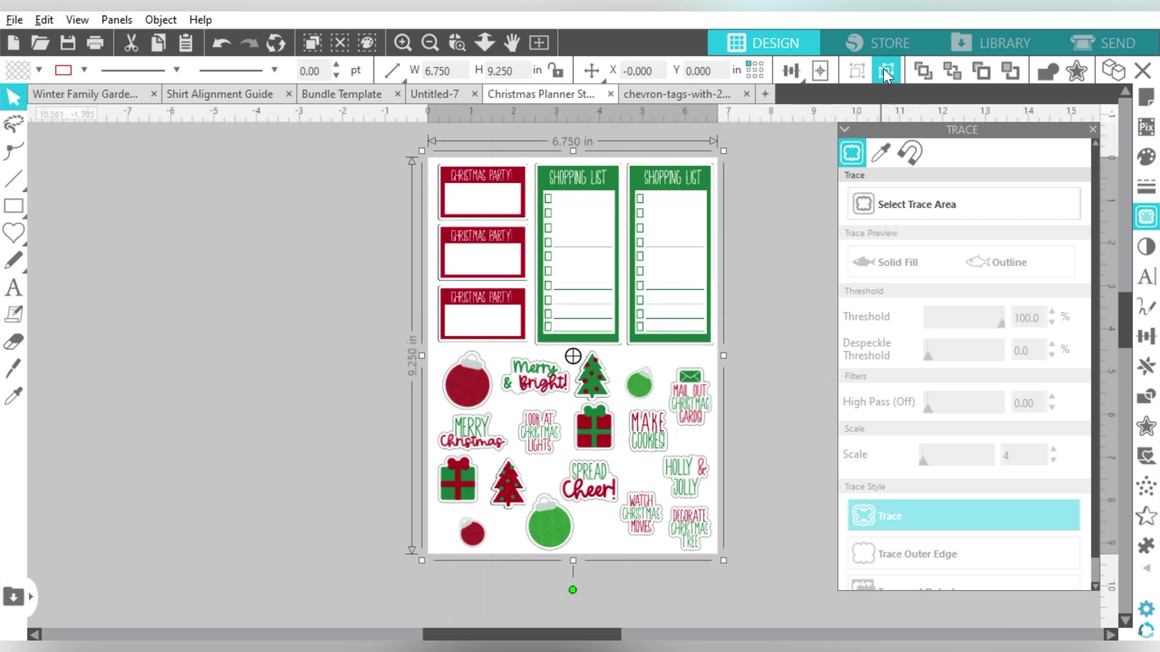
Select the top row of stickers, ungroup them, and clear their cut lines
left_click(766, 184)
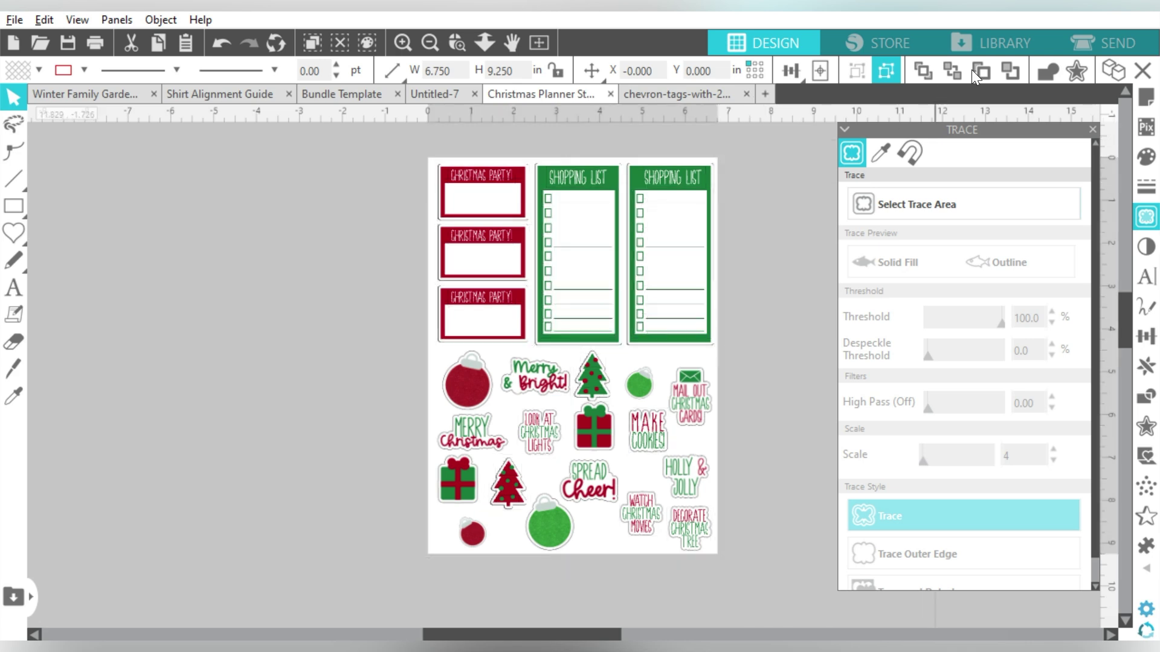
left_click(1080, 40)
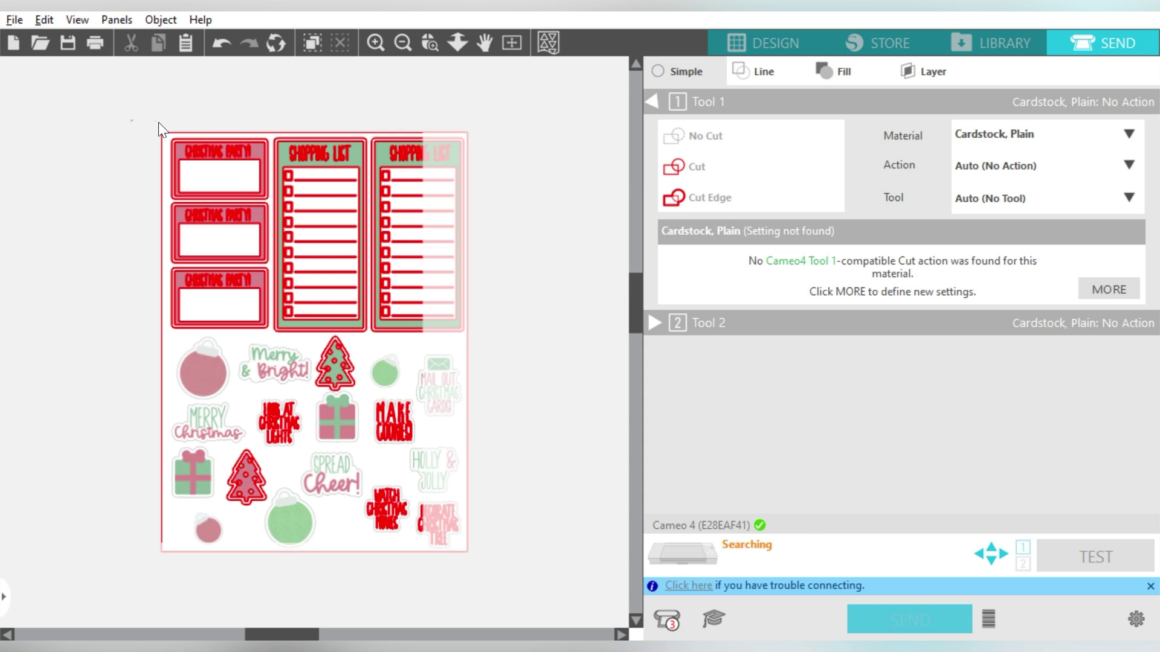
left_click_drag(150, 122, 513, 314)
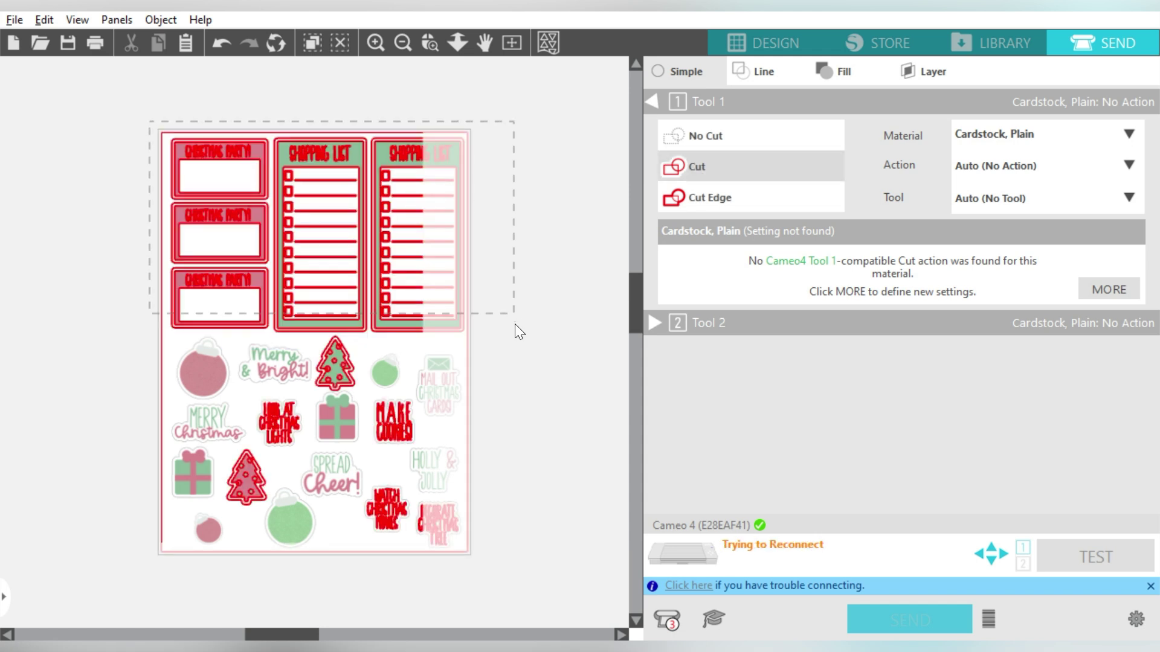
left_click(677, 131)
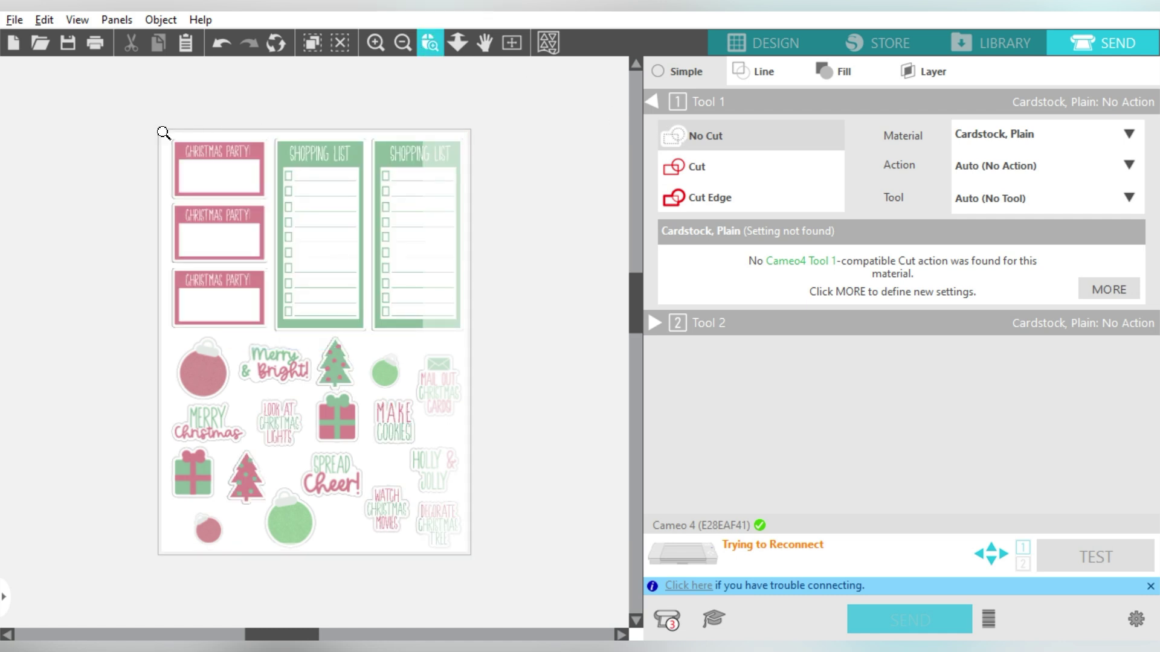
left_click_drag(163, 132, 509, 344)
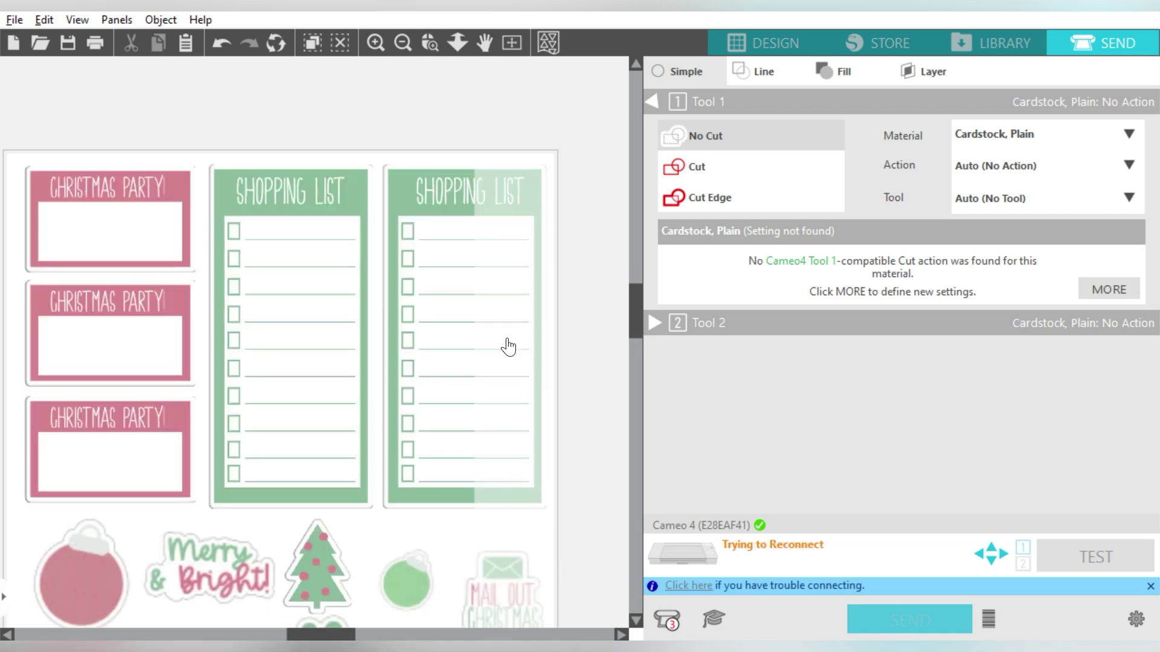
left_click(384, 176)
left_click(392, 175)
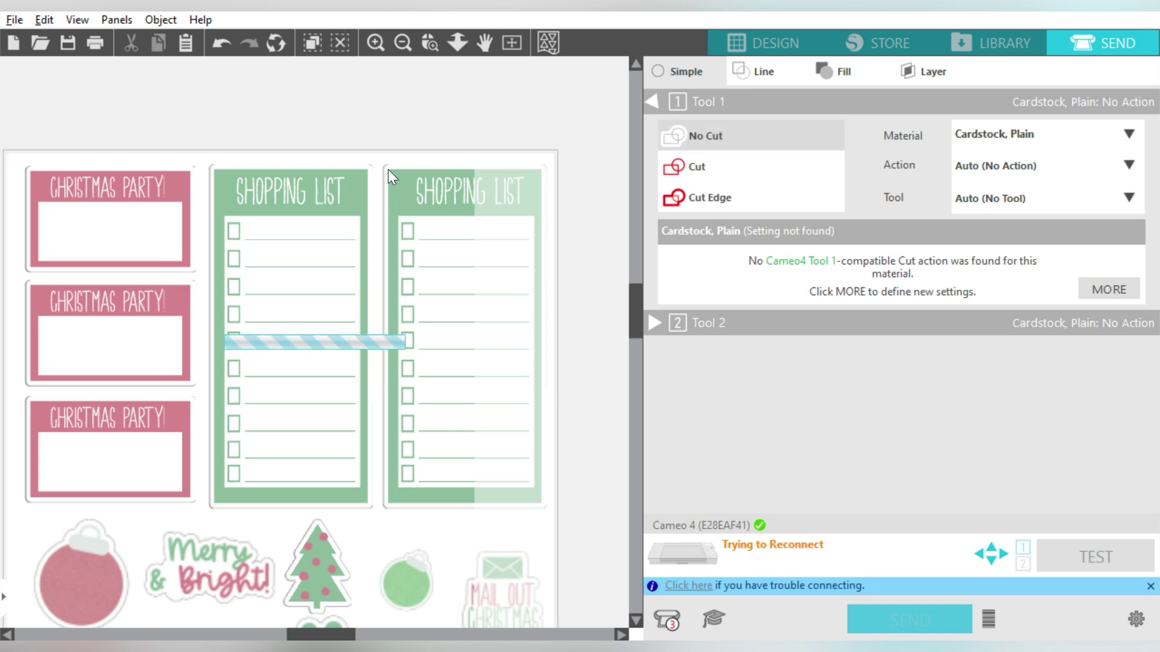
left_click(380, 183)
left_click(731, 168)
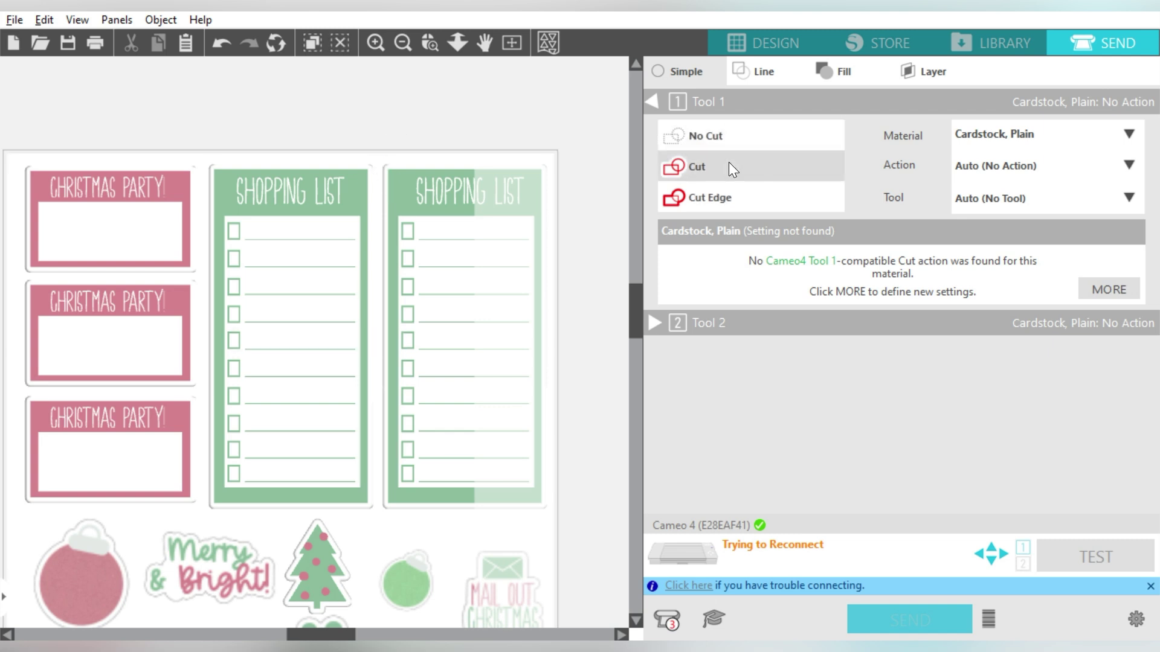
right_click(402, 188)
left_click(427, 219)
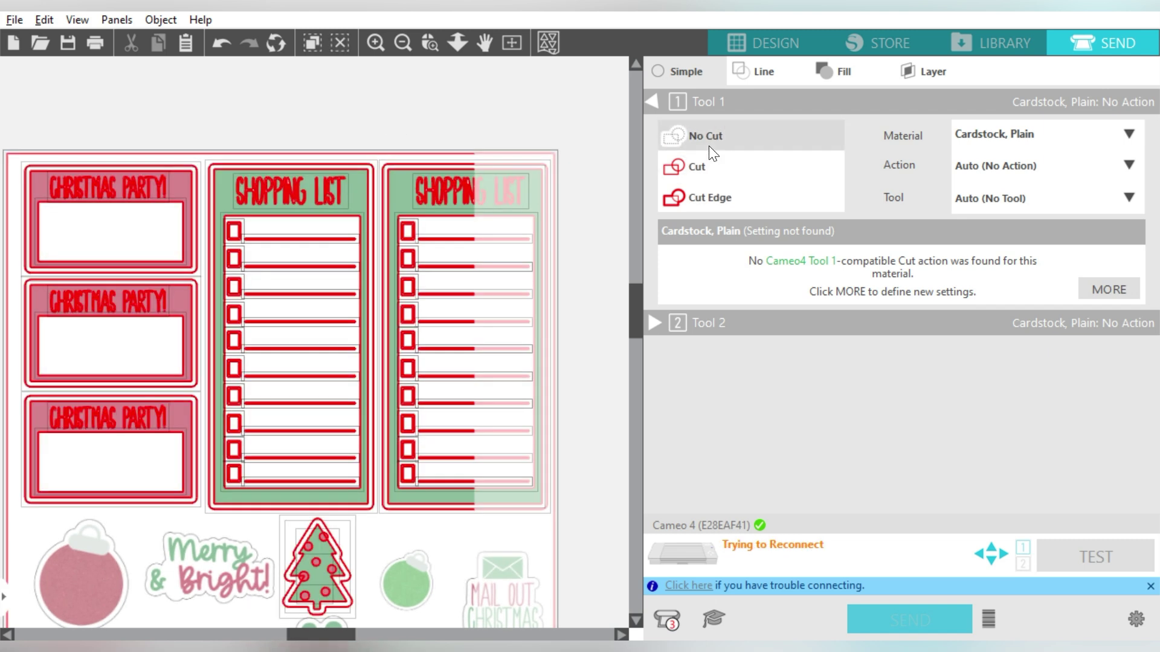
left_click(709, 146)
Set the second and first shopping lists to Cut
left_click(383, 177)
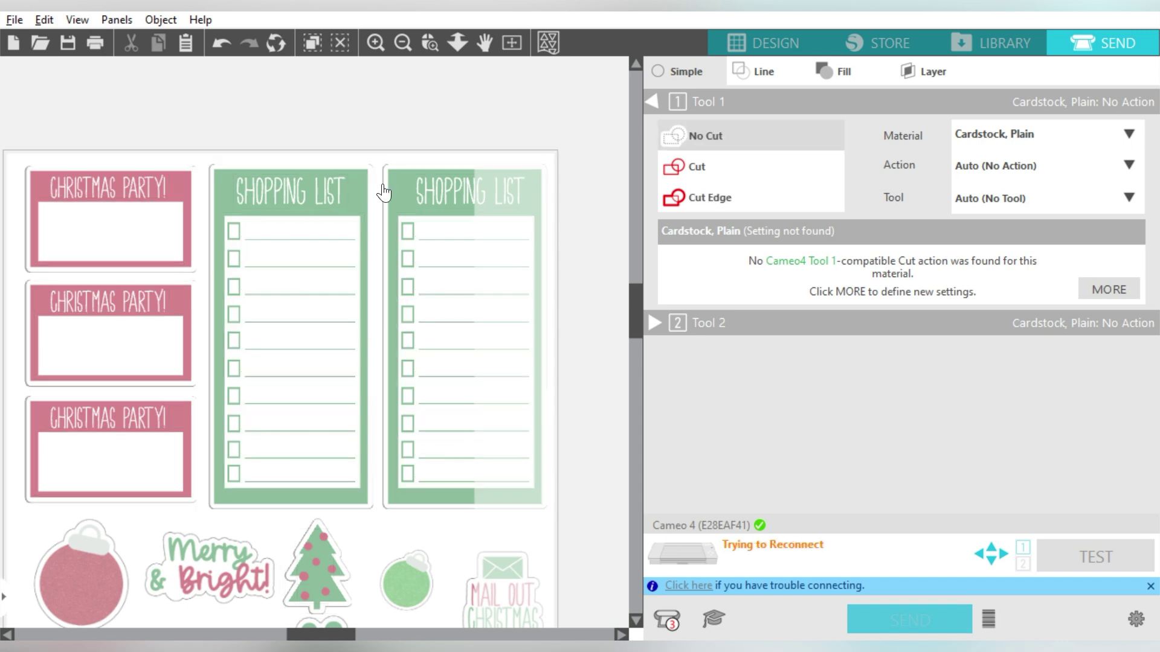
left_click(383, 186)
left_click(695, 177)
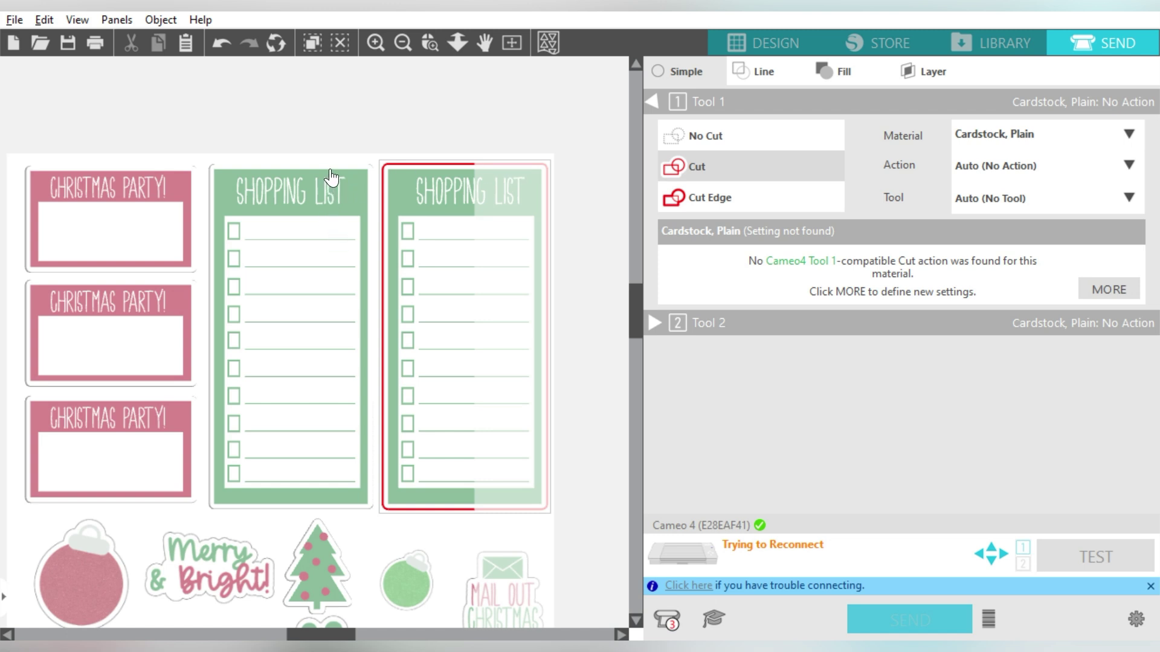
left_click(210, 181)
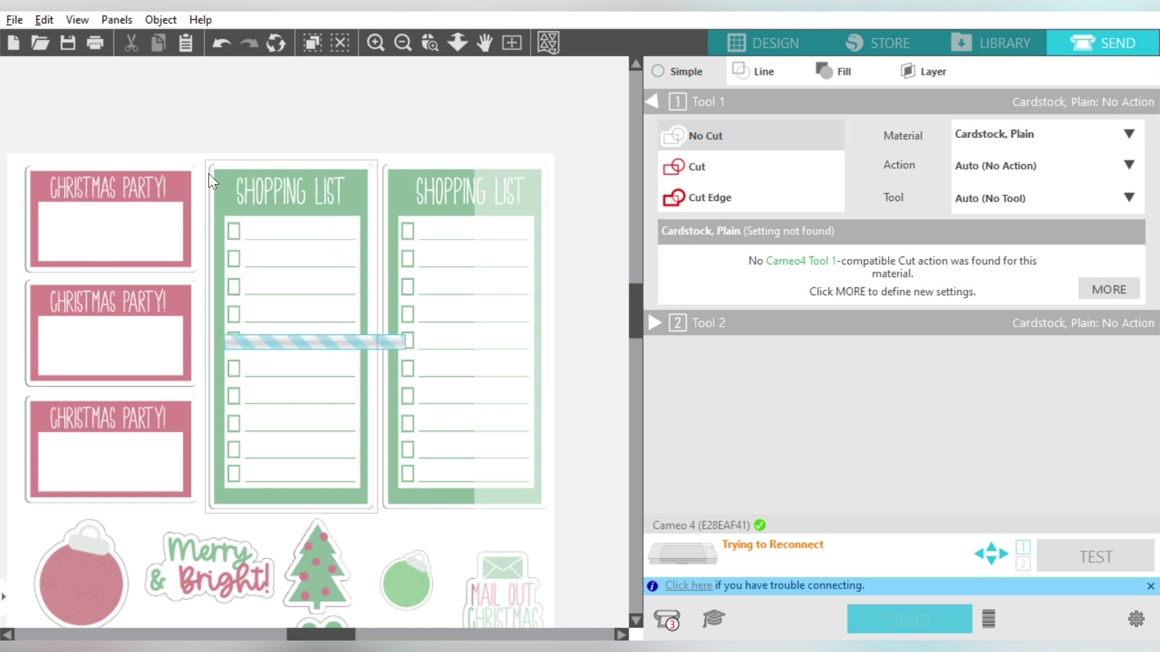
left_click(708, 172)
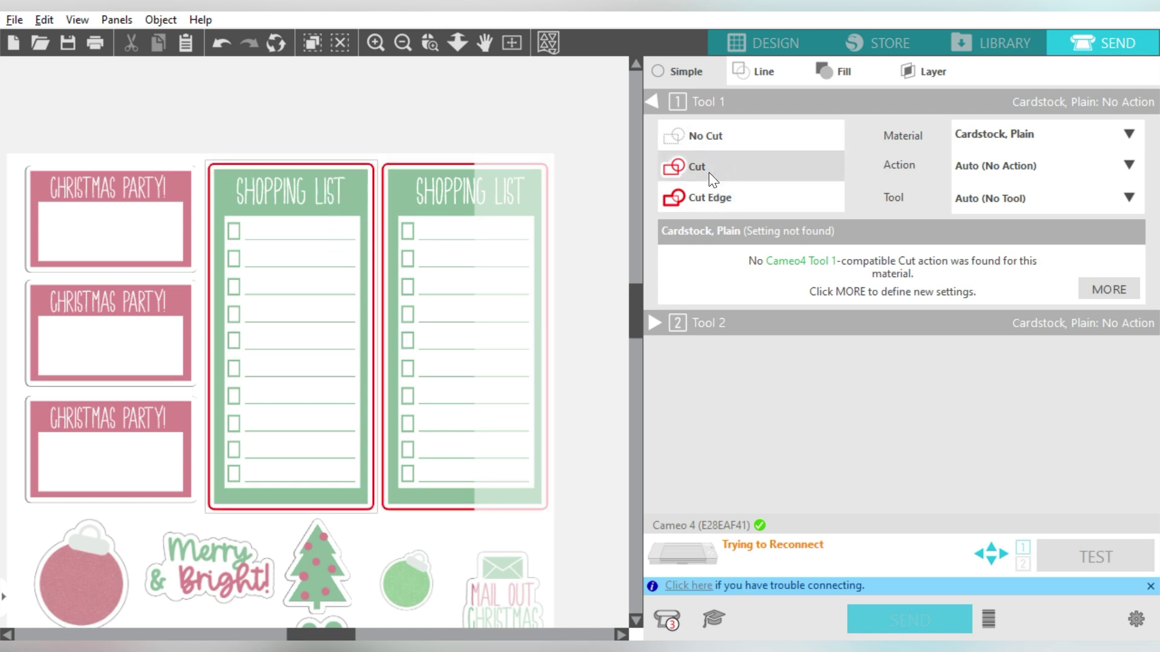
Set the first two Christmas Party labels to Cut and return to Design
left_click(24, 187)
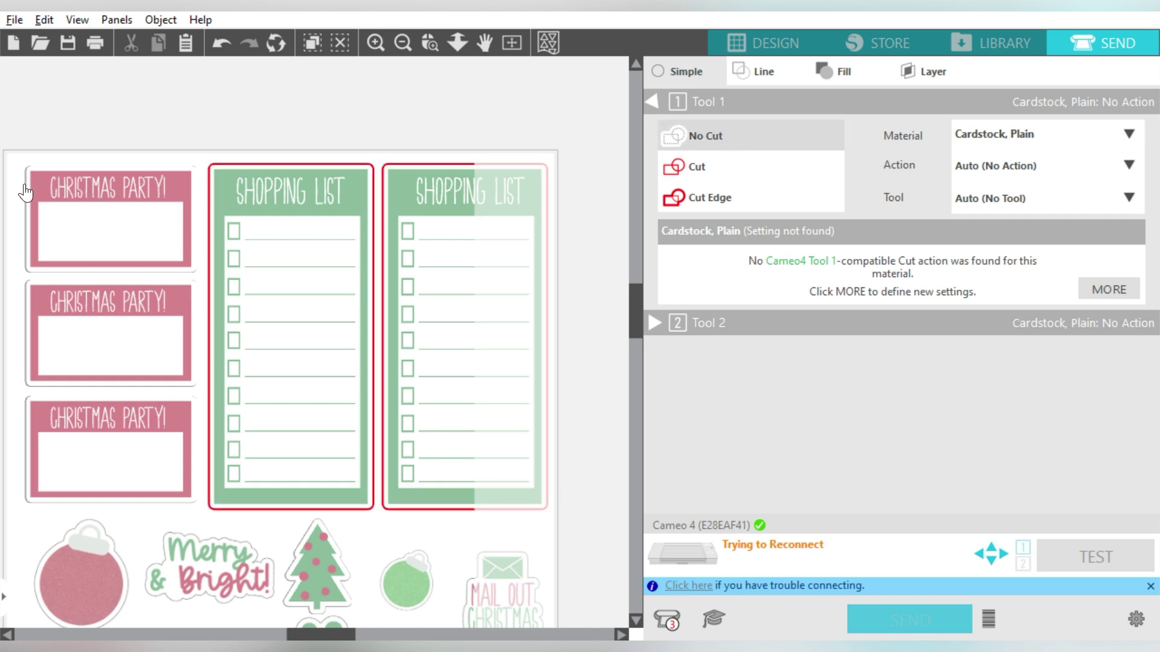
left_click(659, 165)
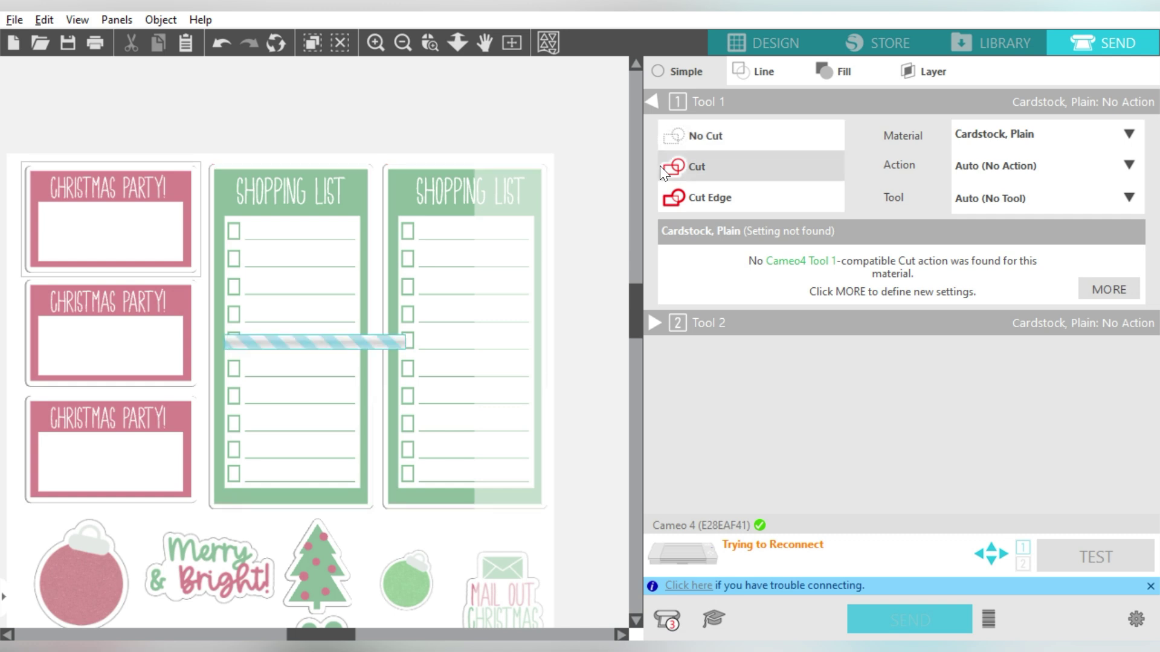
left_click(27, 305)
left_click(719, 169)
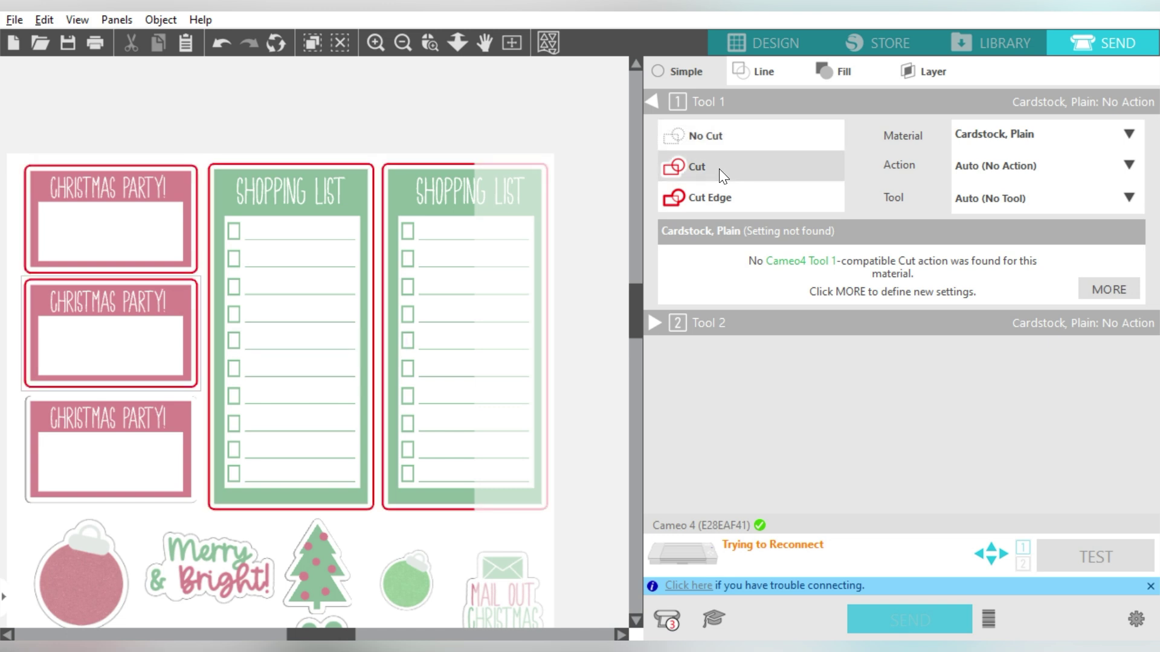
left_click(754, 42)
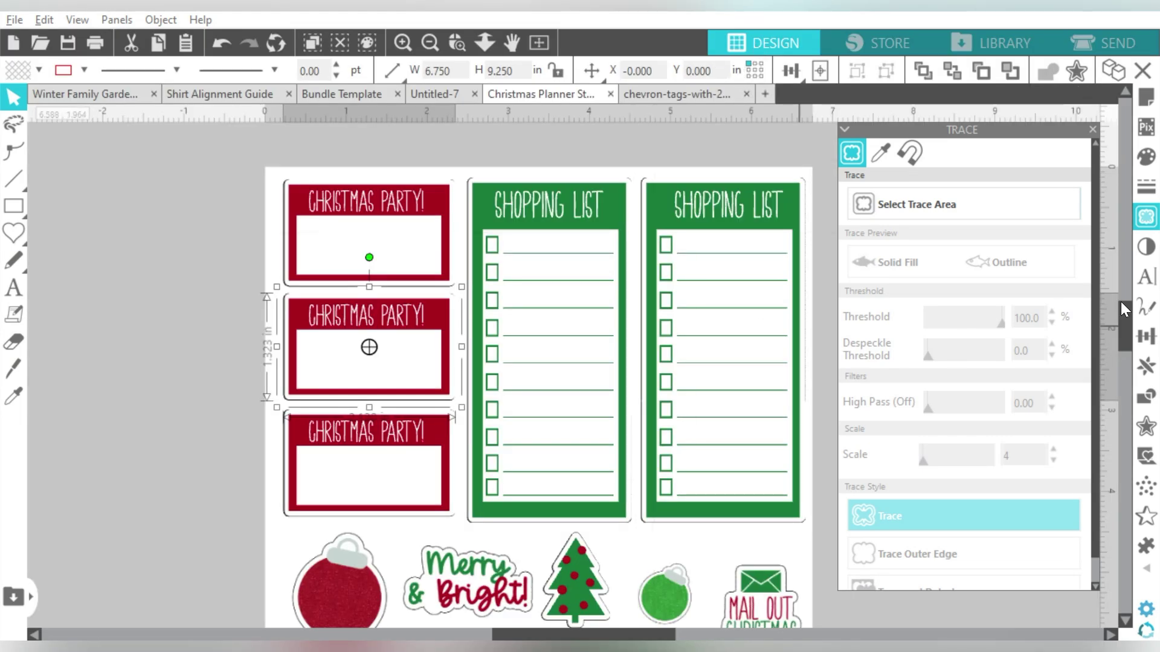
Mark the Merry Christmas sticker as the trace area and trace it at scale 4, threshold 76%
left_click_drag(1124, 316, 1125, 373)
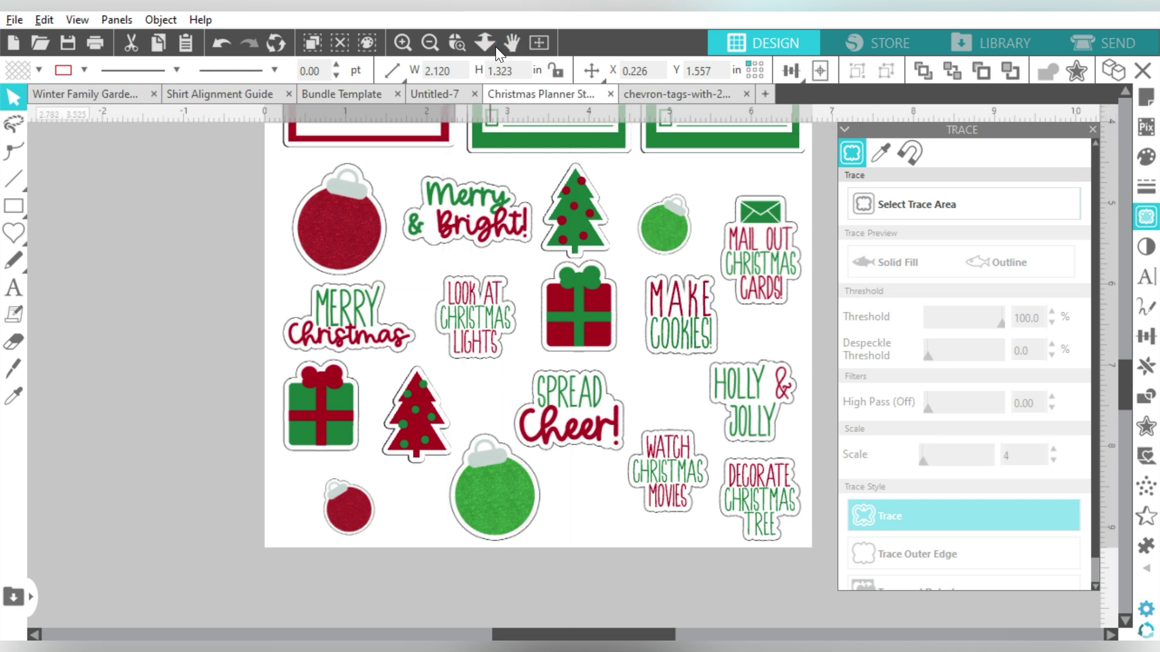
left_click(457, 43)
left_click_drag(279, 270, 439, 370)
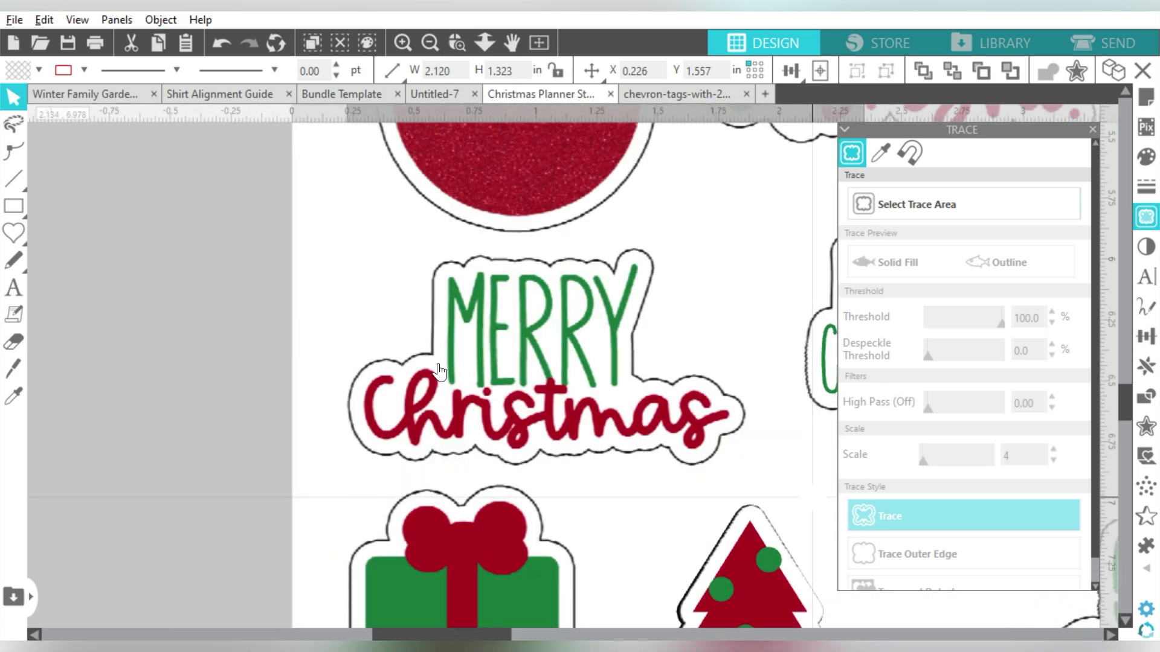
left_click(922, 202)
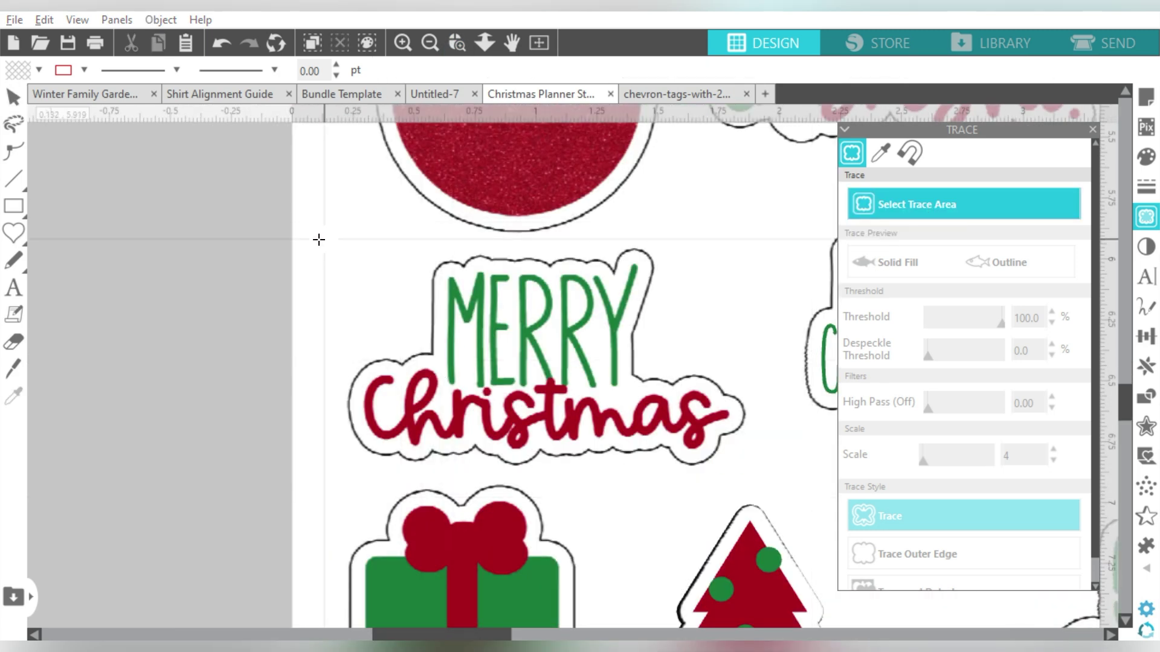
mouse_move(310, 237)
left_mouse_down()
mouse_move(771, 453)
mouse_move(781, 483)
left_mouse_up()
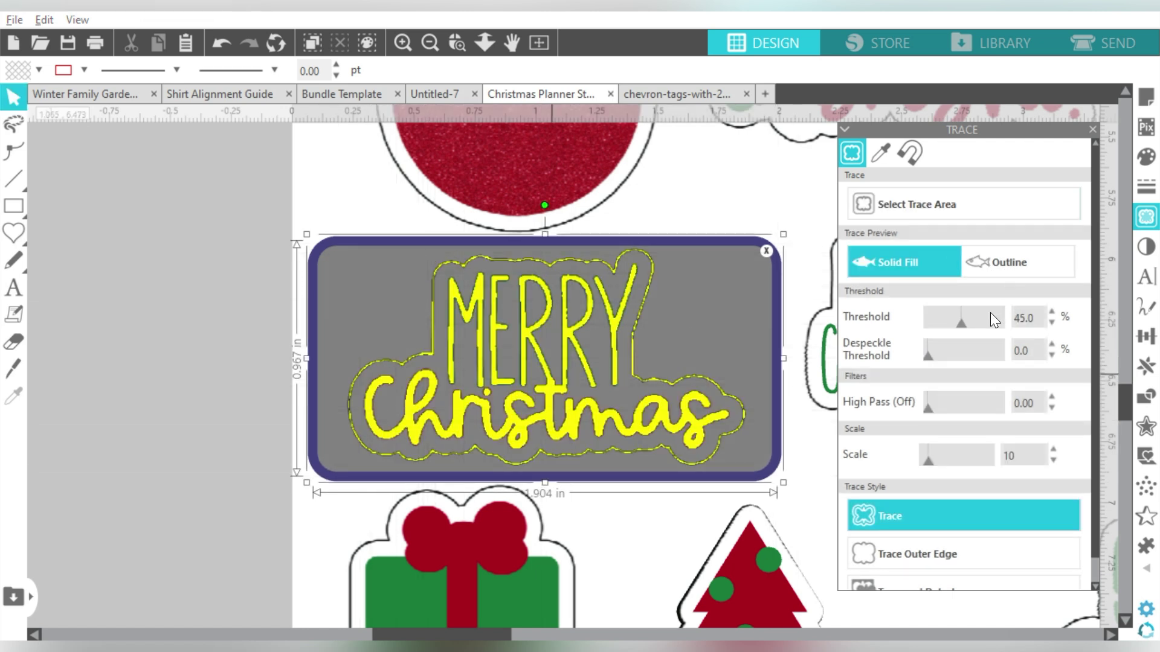
left_click_drag(926, 462, 923, 462)
left_click_drag(961, 324, 984, 324)
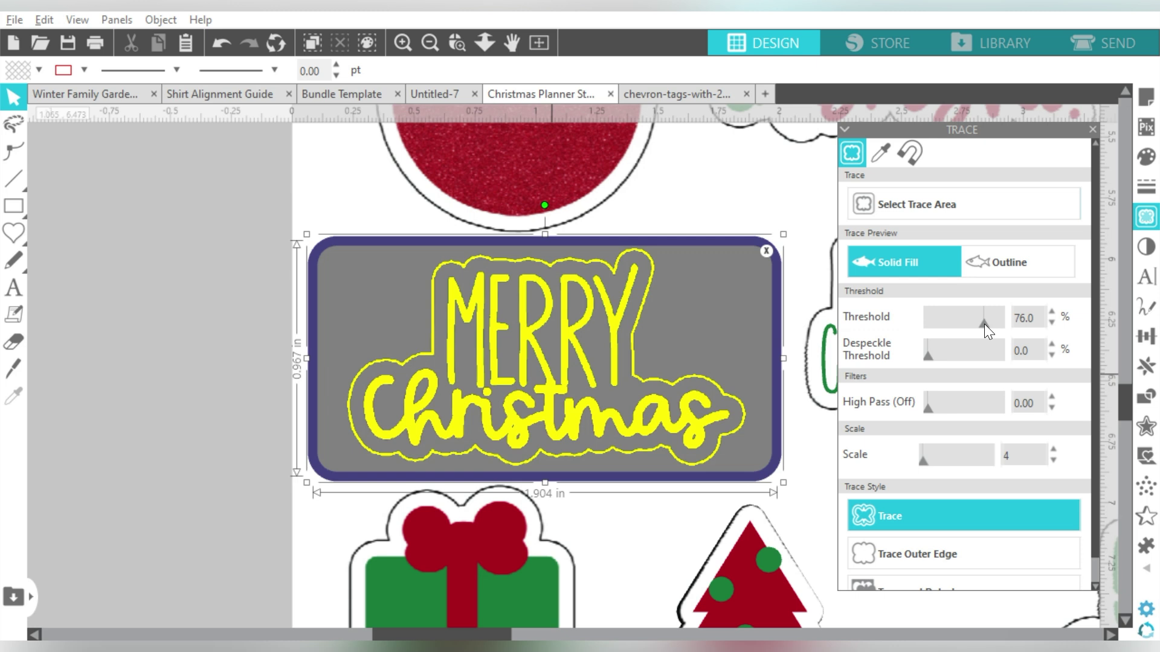
left_click(861, 518)
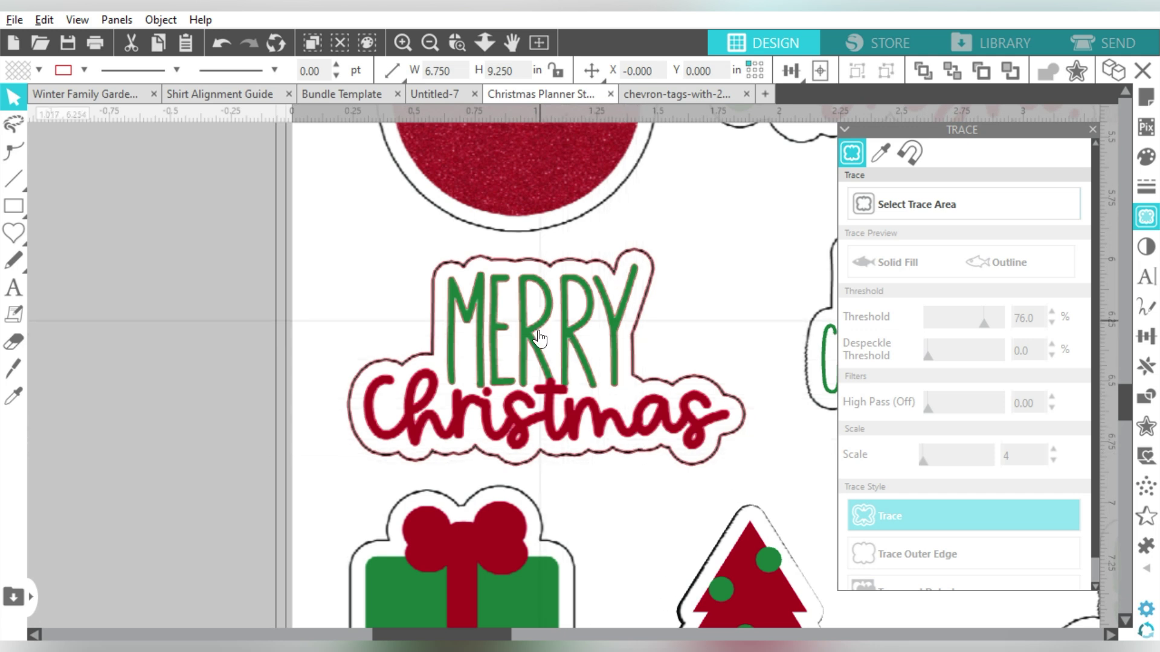
left_click(526, 468)
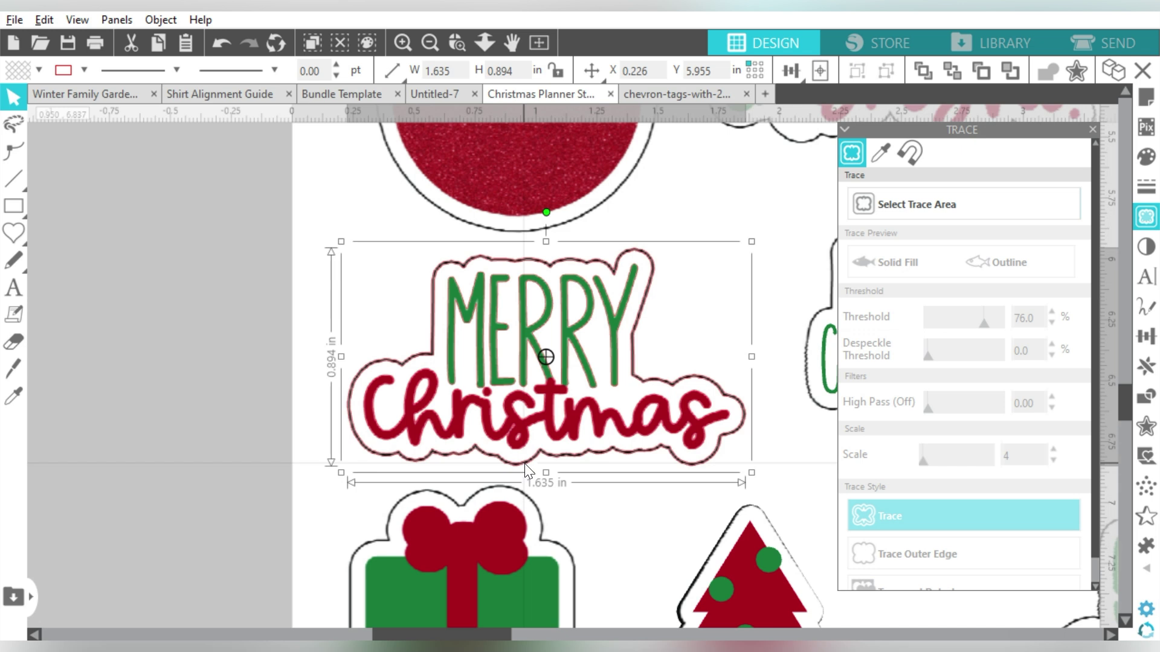
Release the Merry Christmas traced outline into separate paths and check the inner paths
left_click(1145, 398)
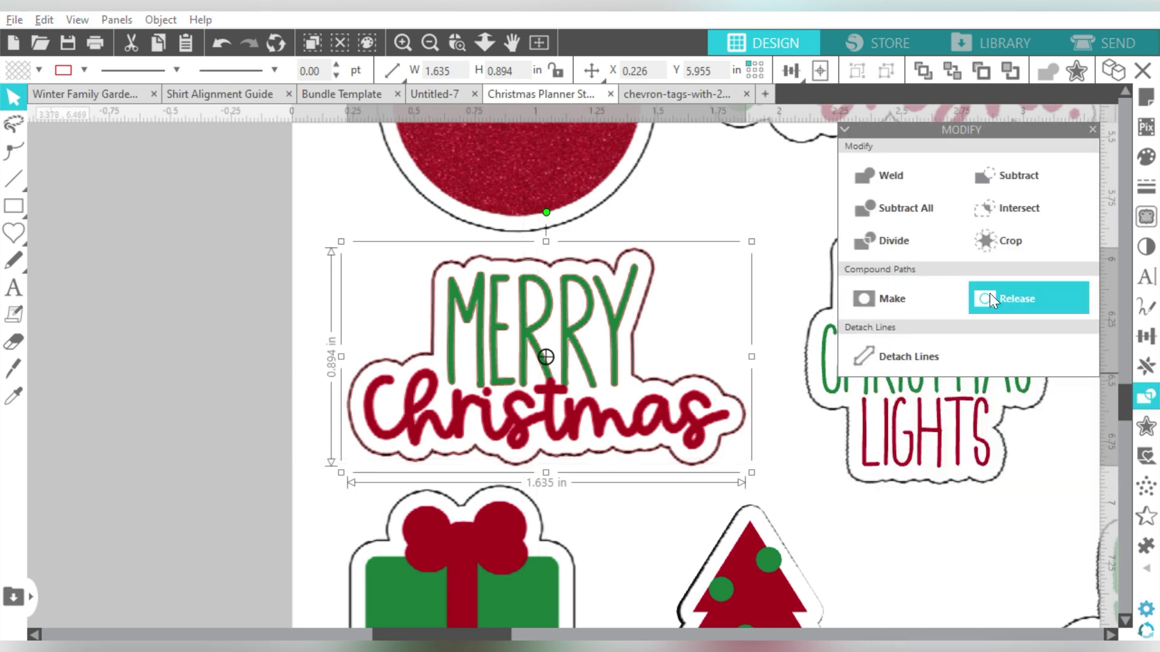
left_click(991, 298)
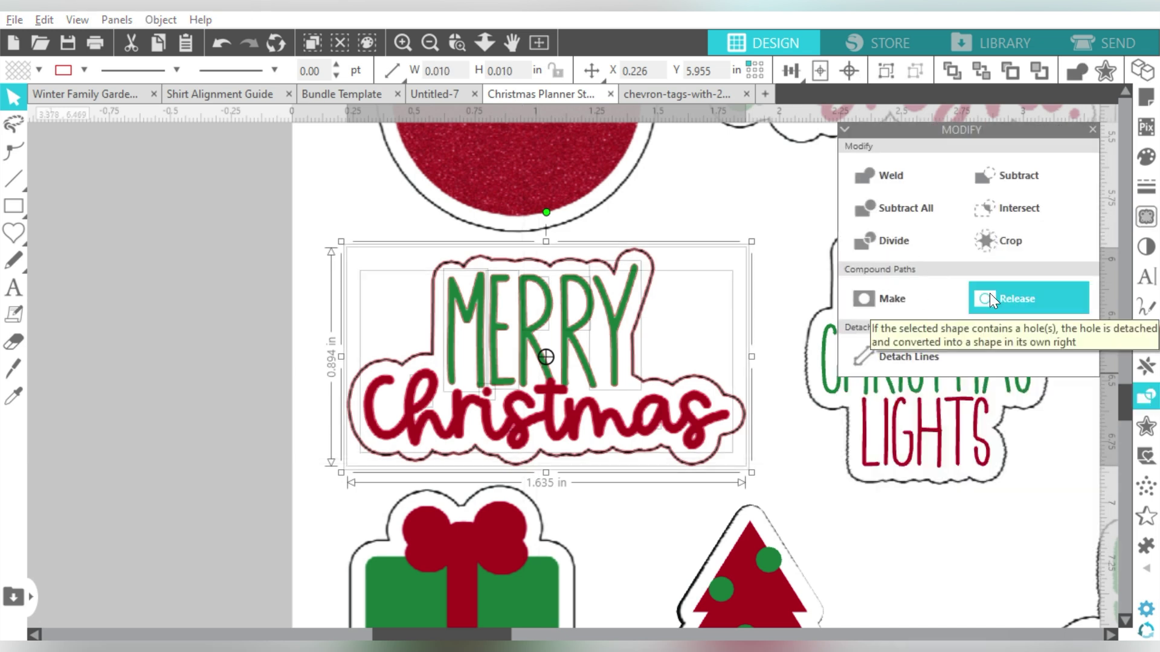
left_click(655, 273)
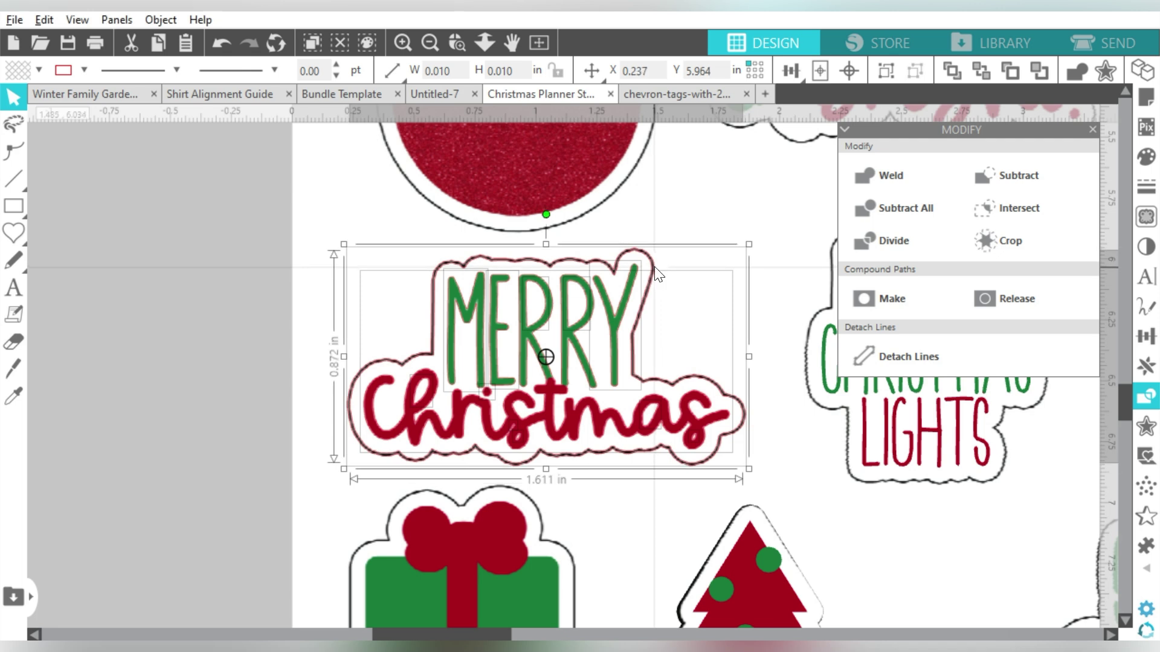
left_click(654, 266)
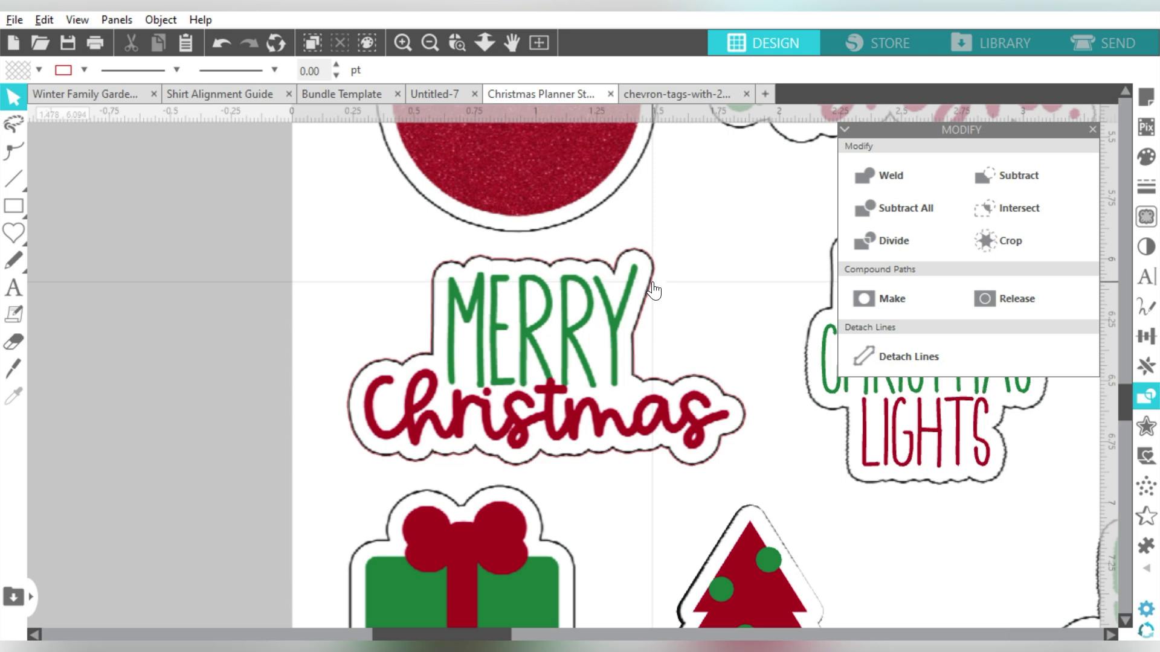
Reselect the Merry Christmas sticker, group it with Ctrl+G, and view the Send page
left_click(654, 290)
key("i")
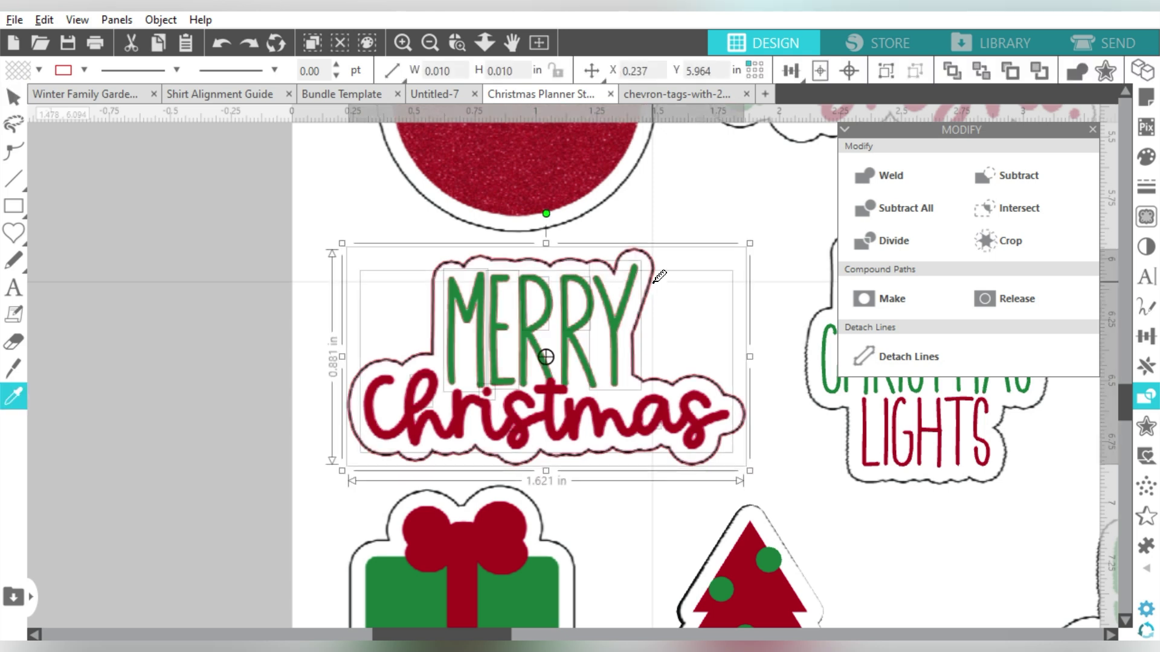
key("v")
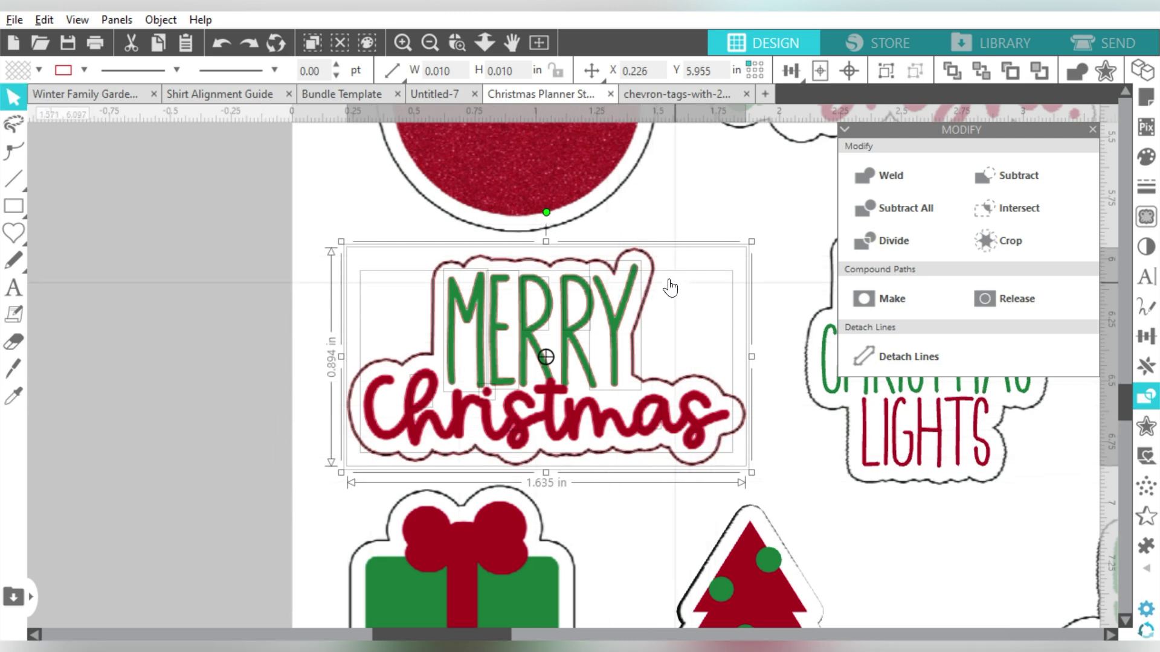
key("ctrl+g")
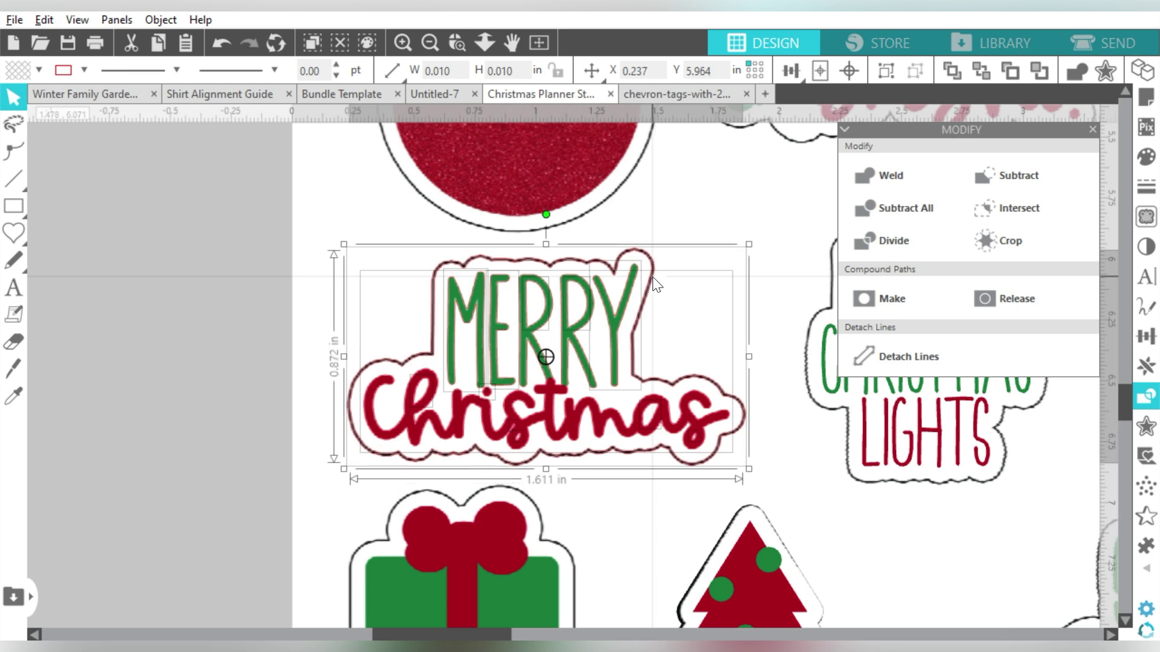
left_click(656, 284)
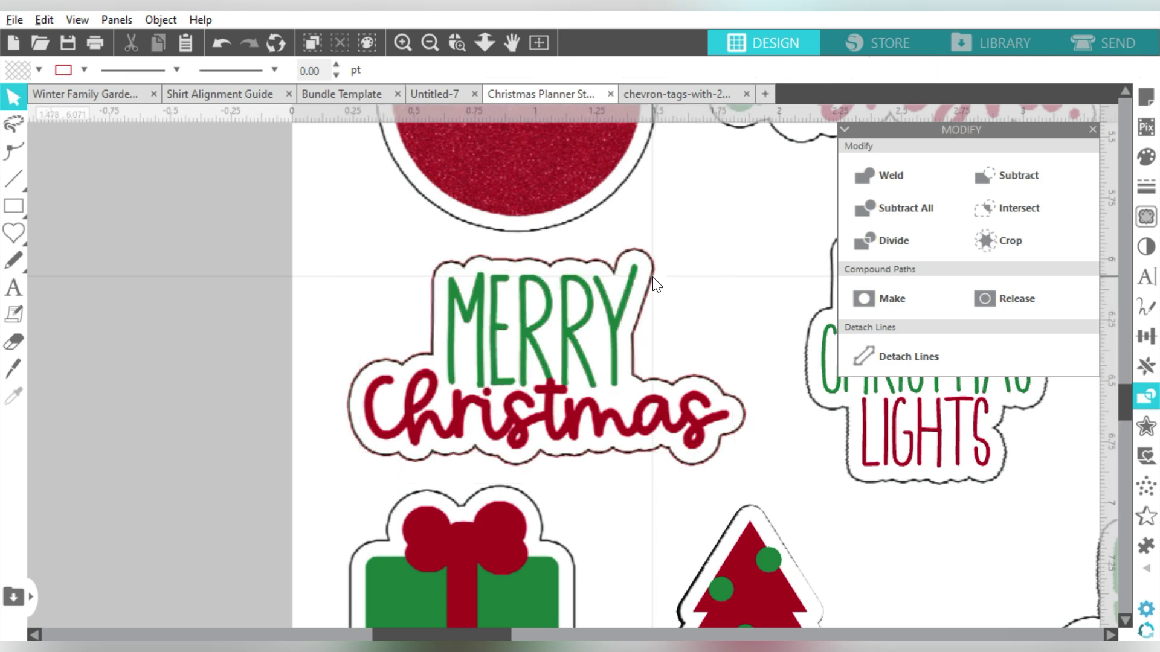
left_click(1089, 31)
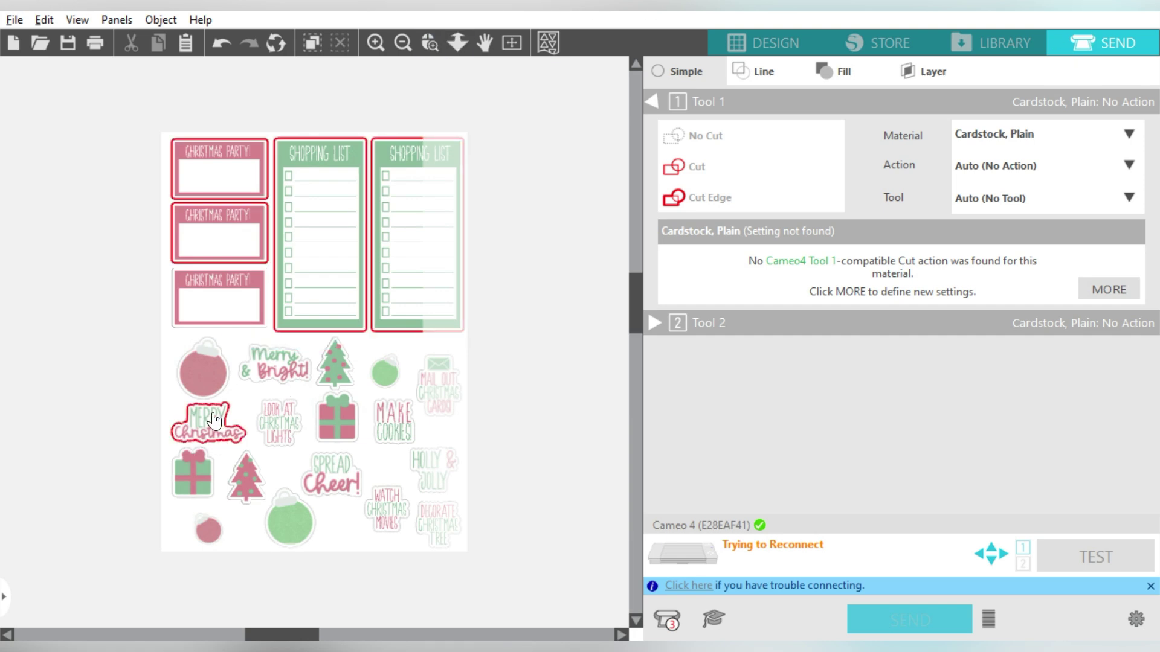
Inspect the Merry Christmas cut line, then return to Design on the chevron tags document
left_click_drag(156, 383, 288, 477)
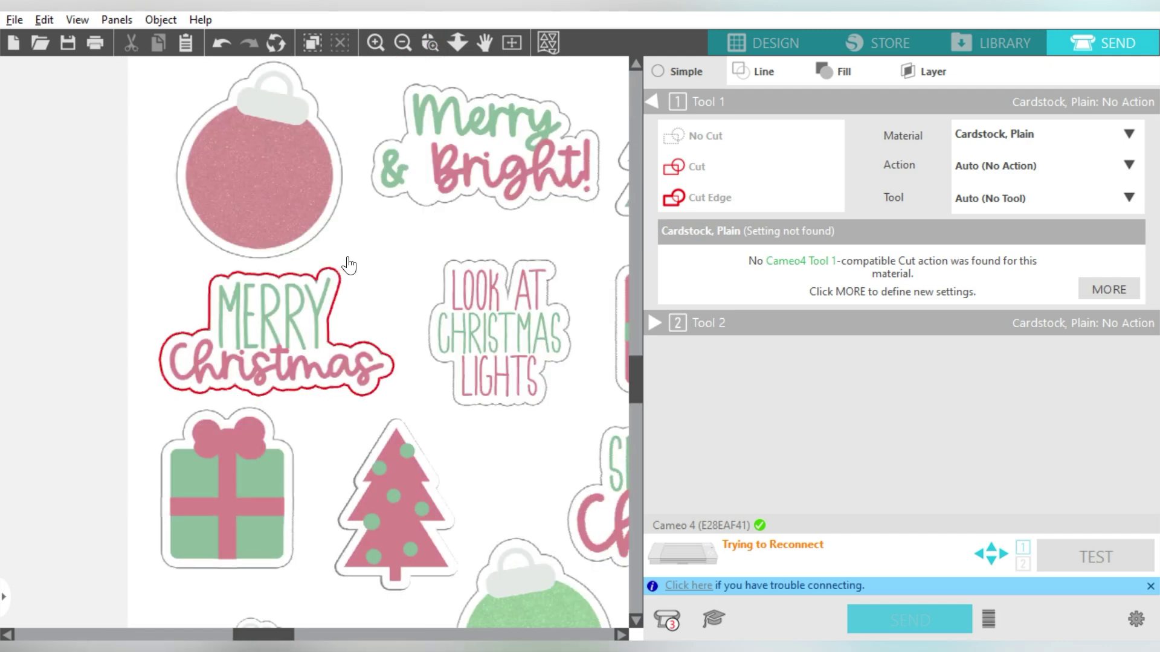
left_click(749, 38)
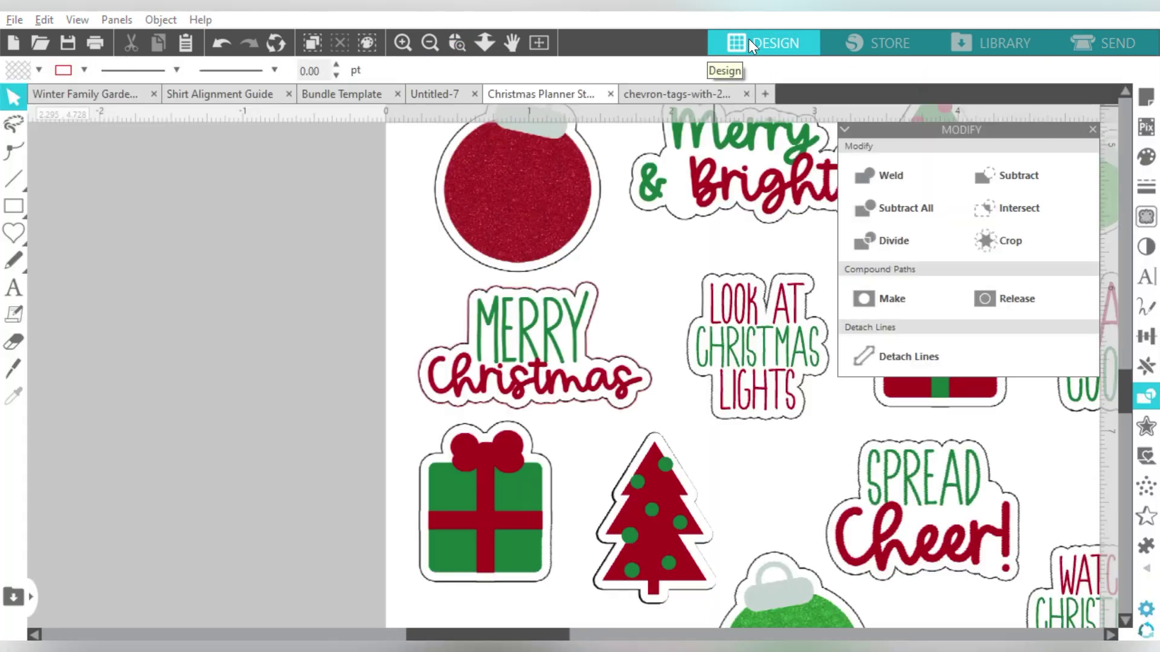
left_click(428, 41)
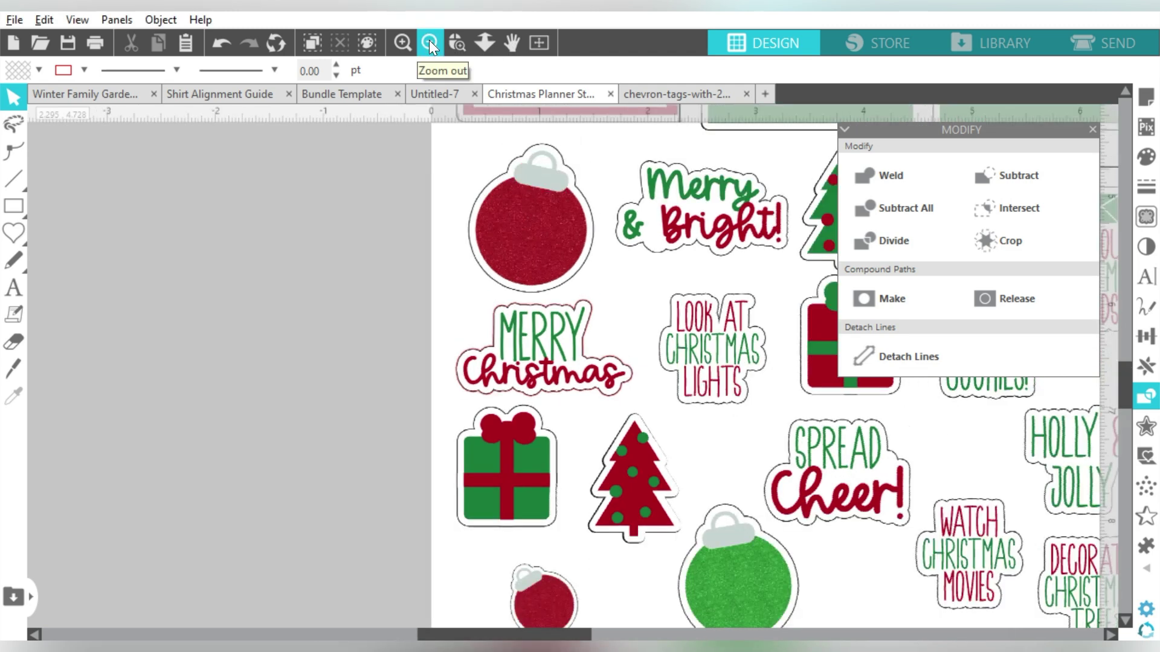
left_click(429, 40)
left_click(676, 93)
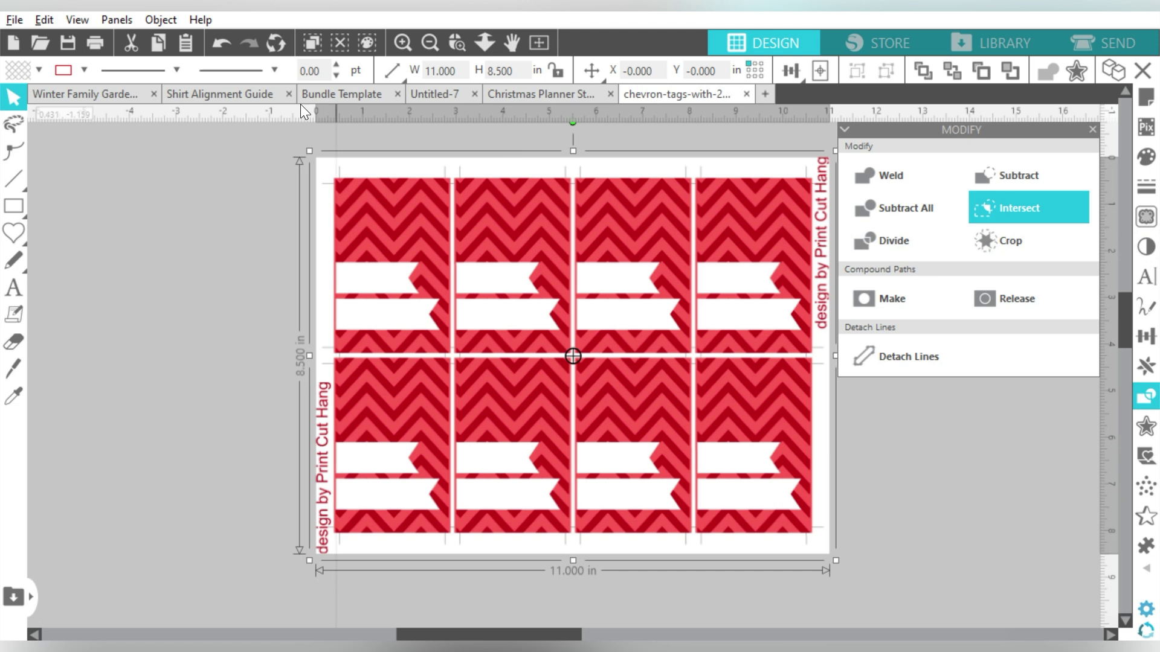
Draw a black-outlined rectangle sized to fit the top-left chevron tag
left_click(13, 205)
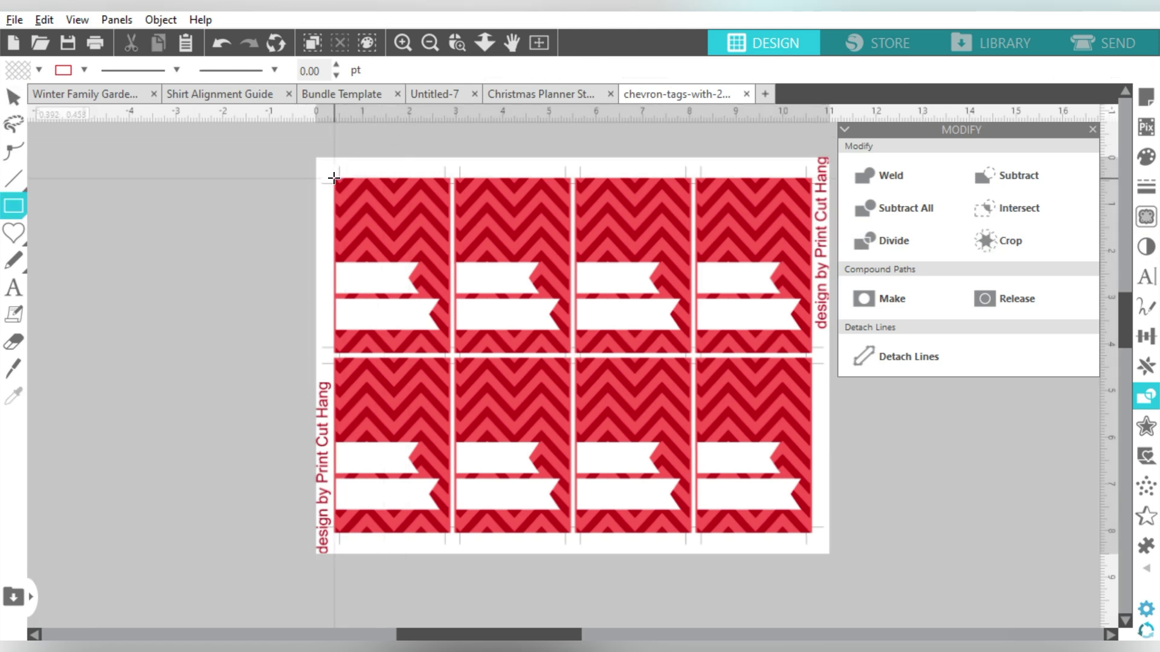
left_click_drag(334, 178, 450, 351)
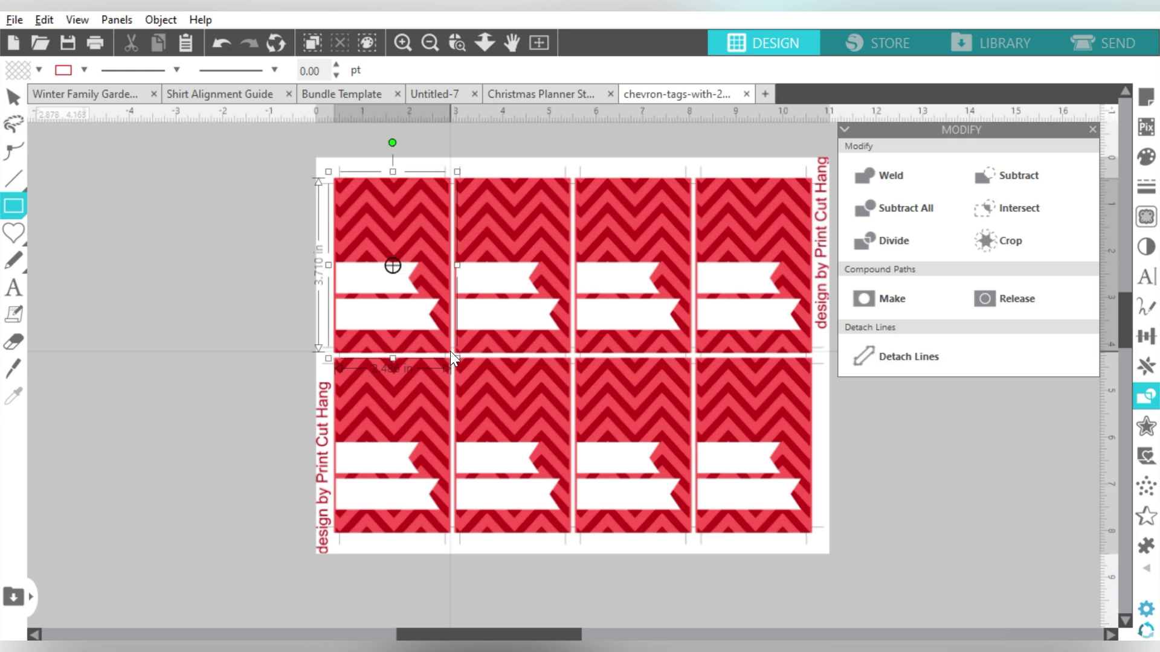
left_click(458, 43)
left_click_drag(352, 203, 493, 374)
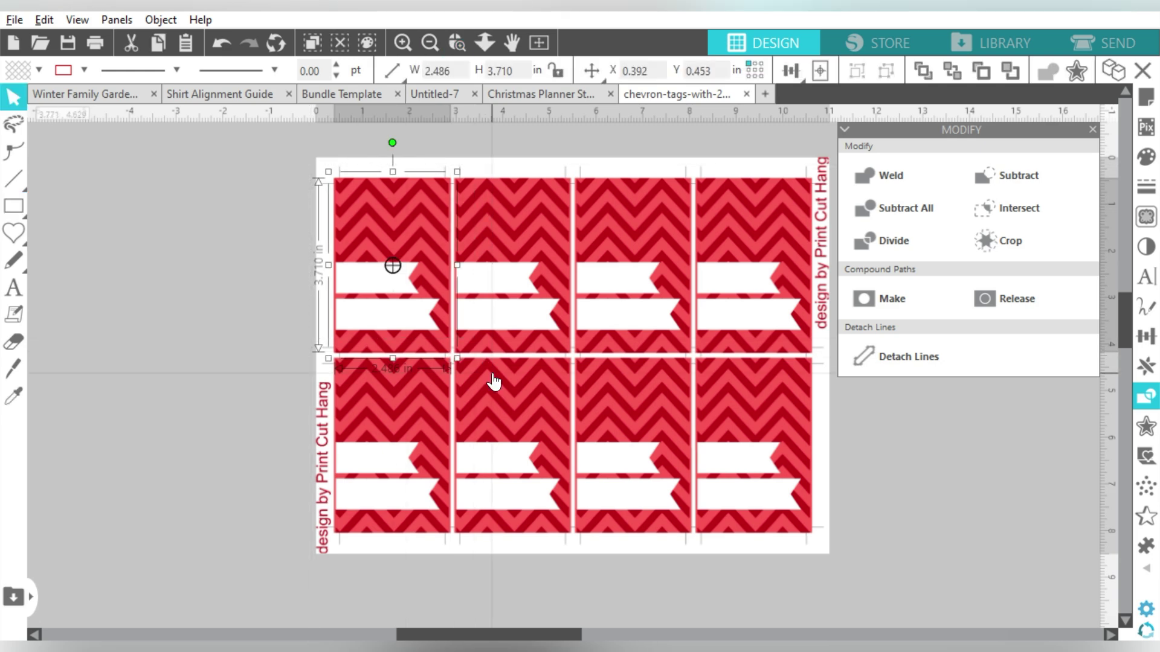
left_click(83, 70)
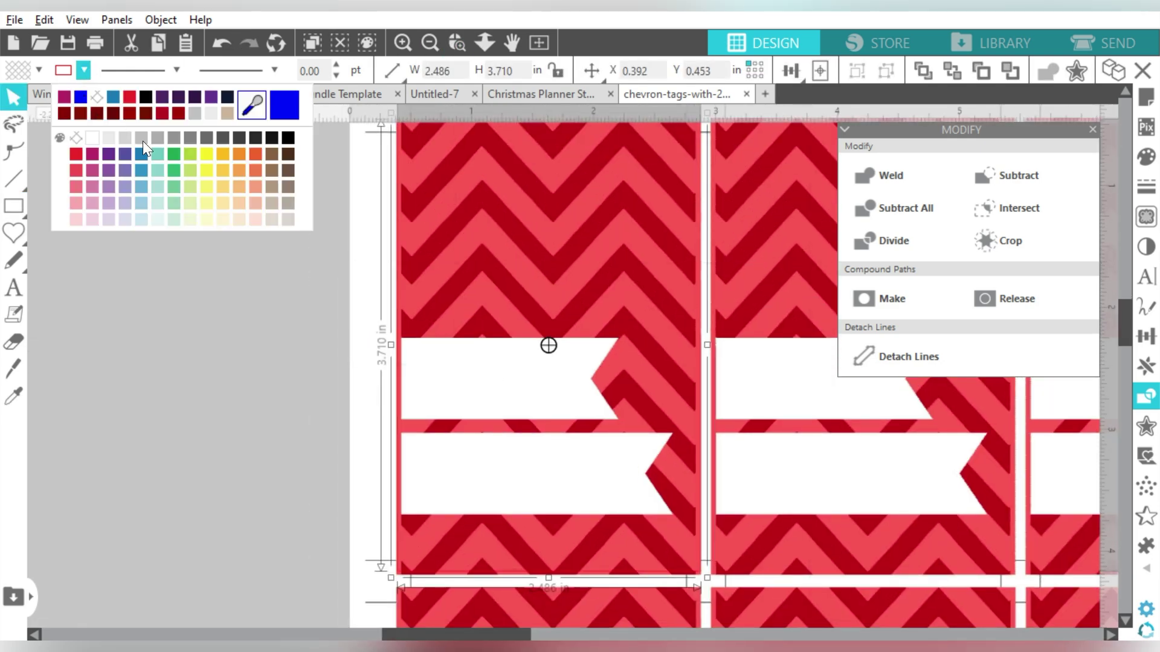
left_click(287, 134)
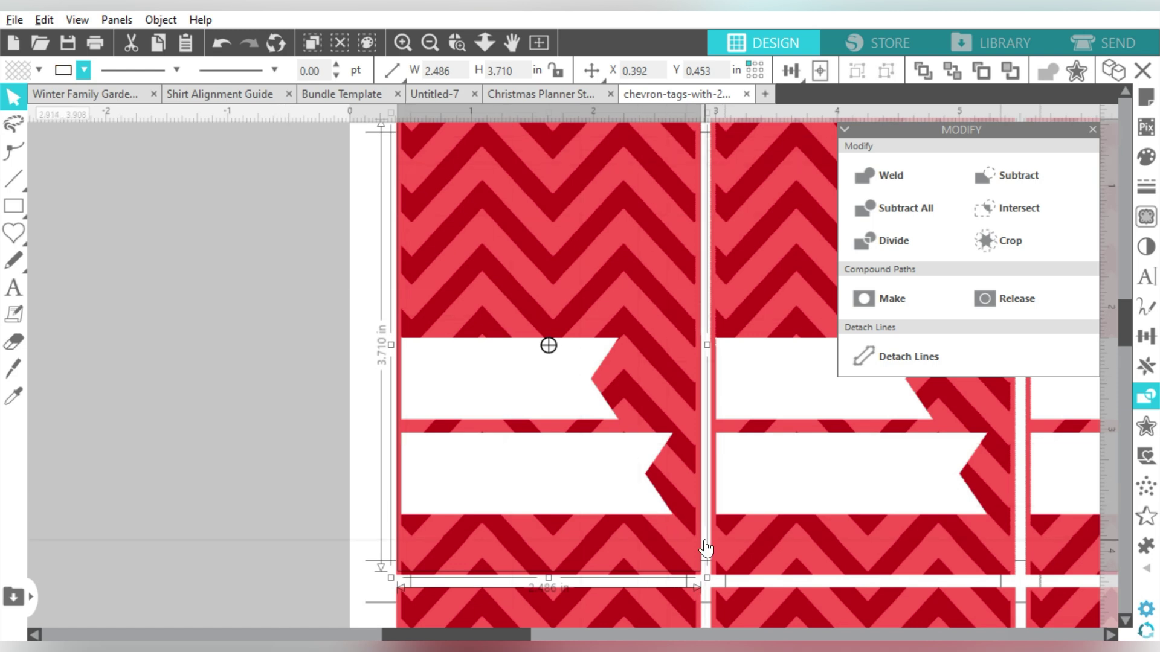
left_click_drag(548, 579, 549, 581)
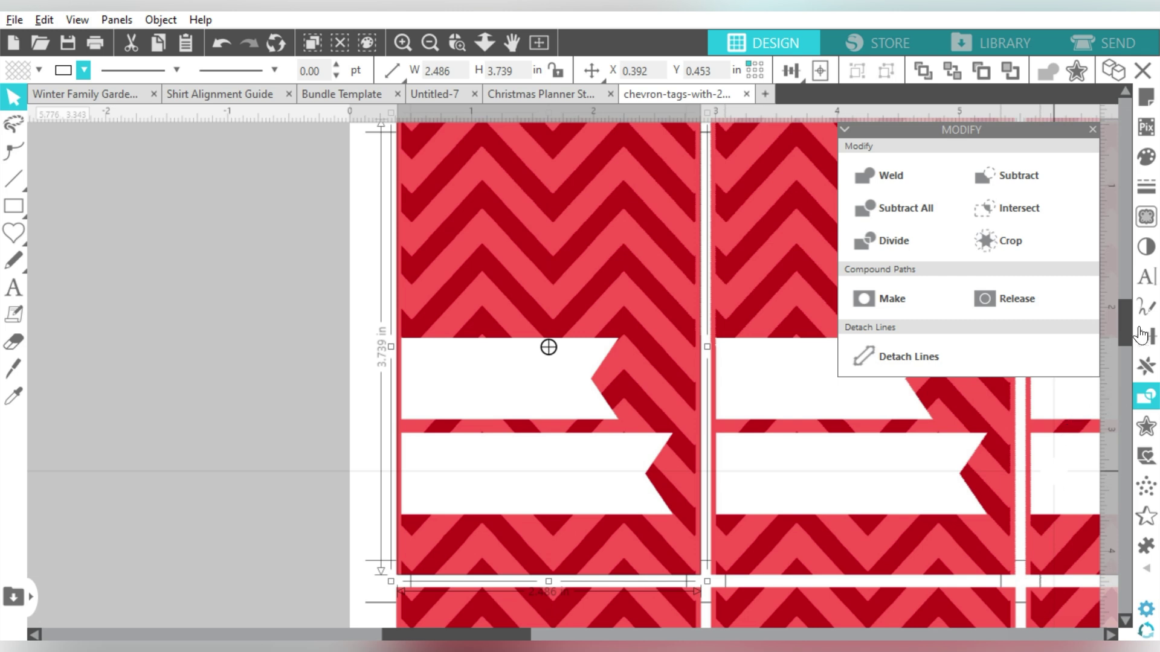
scroll(1121, 306, "up", 3)
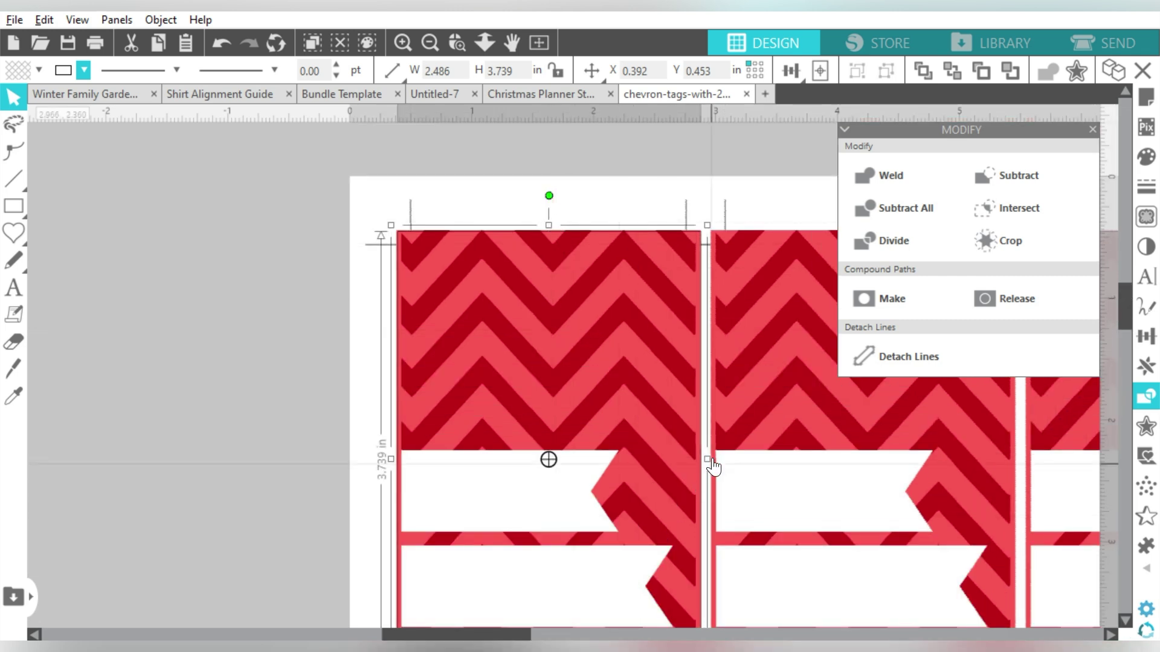
left_click_drag(709, 459, 708, 459)
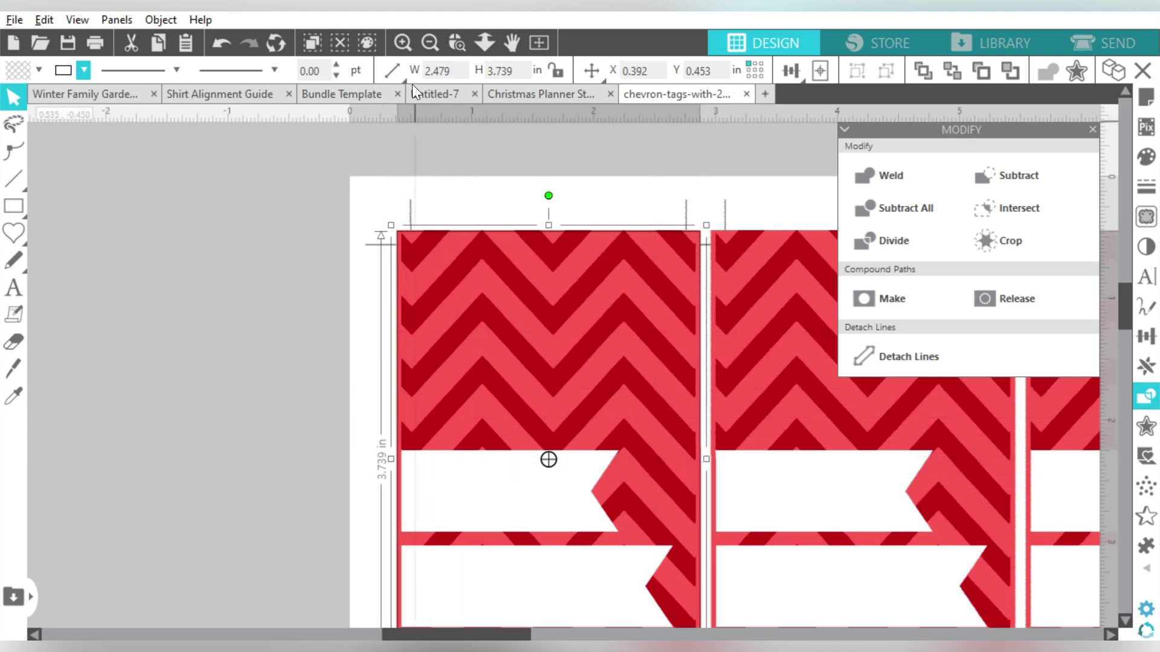
Crop the page image with the rectangle down to the 2.479 × 3.739 in tag
left_click(431, 45)
left_click(430, 44)
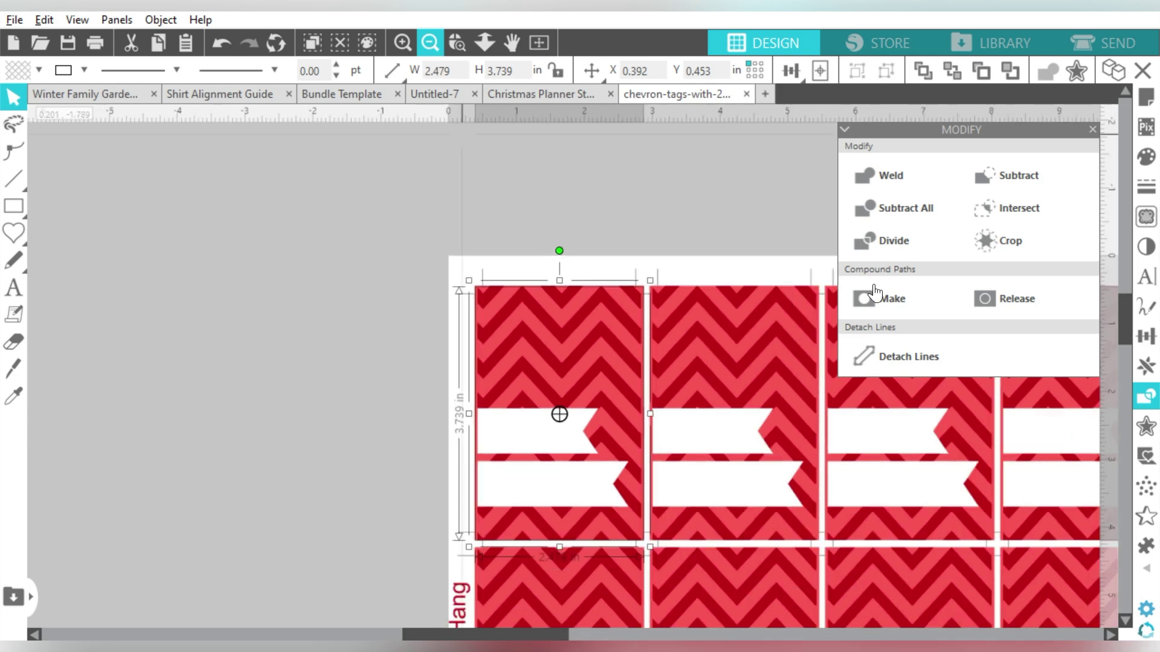
left_click_drag(1128, 320, 1125, 348)
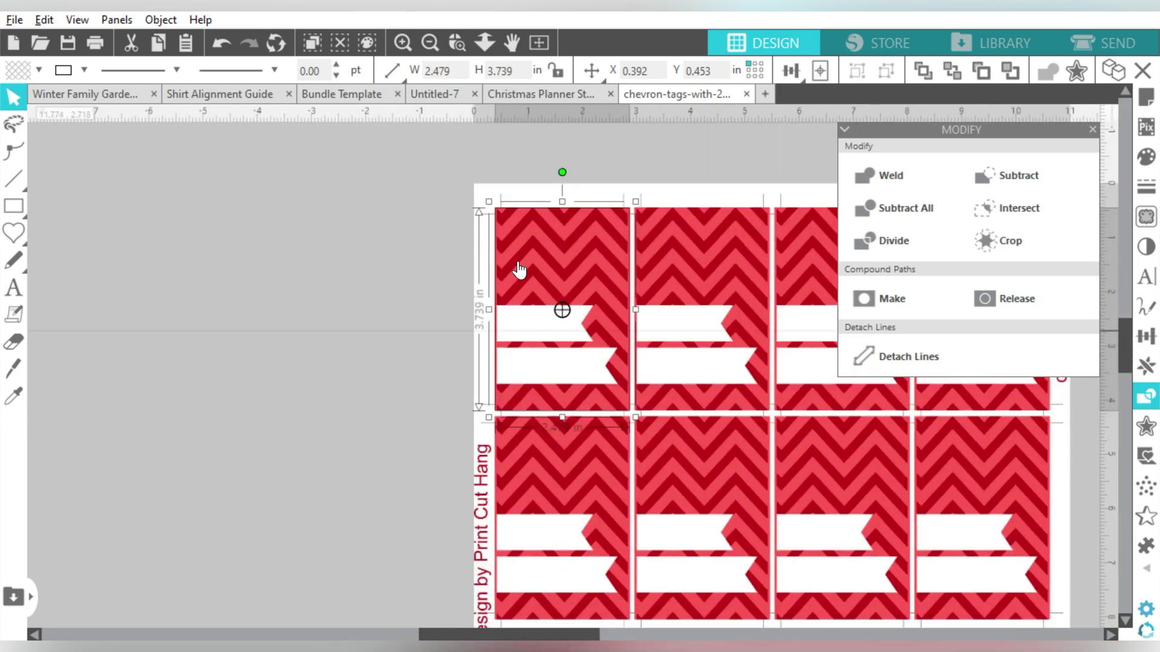
left_click(568, 323)
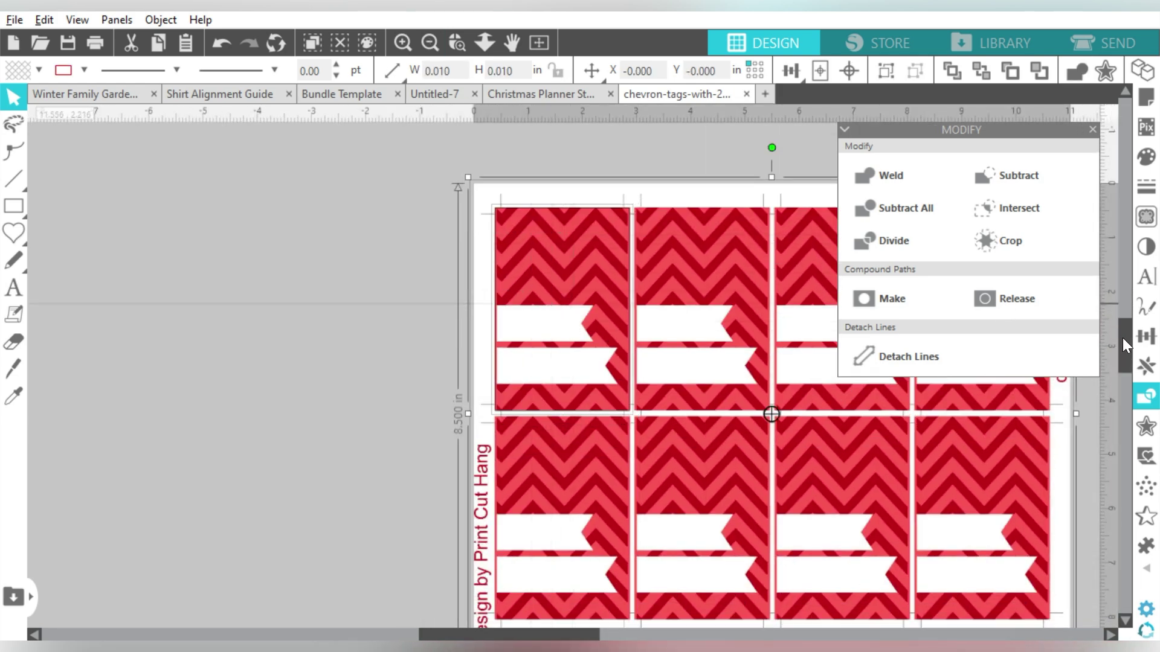
left_click(997, 241)
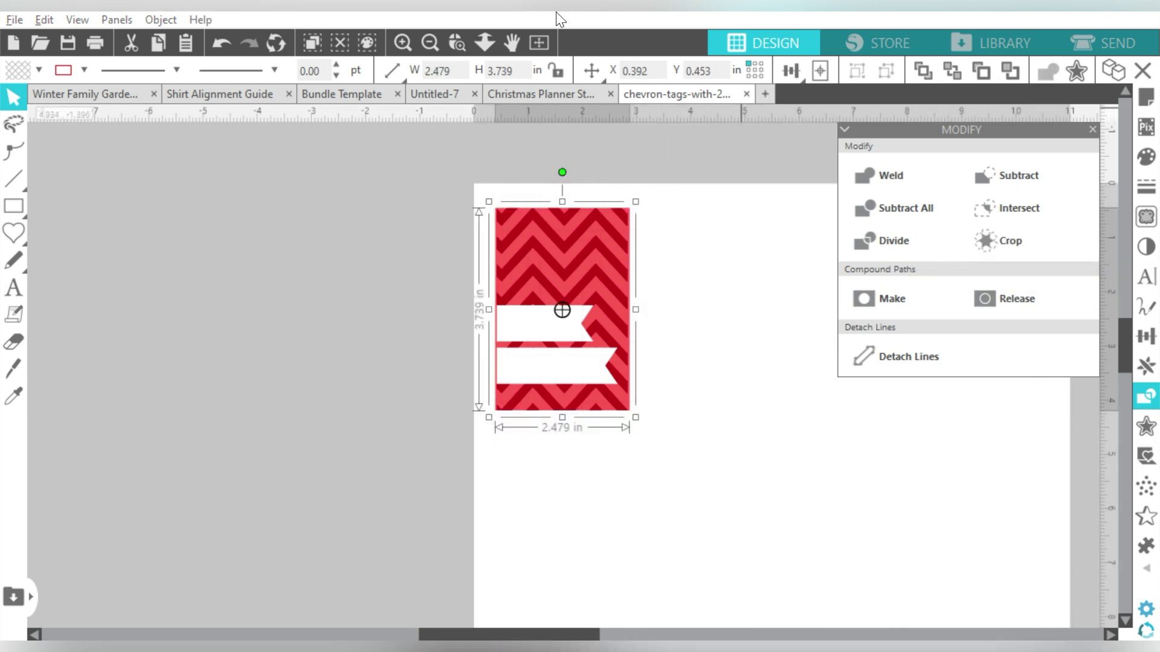
left_click(1088, 49)
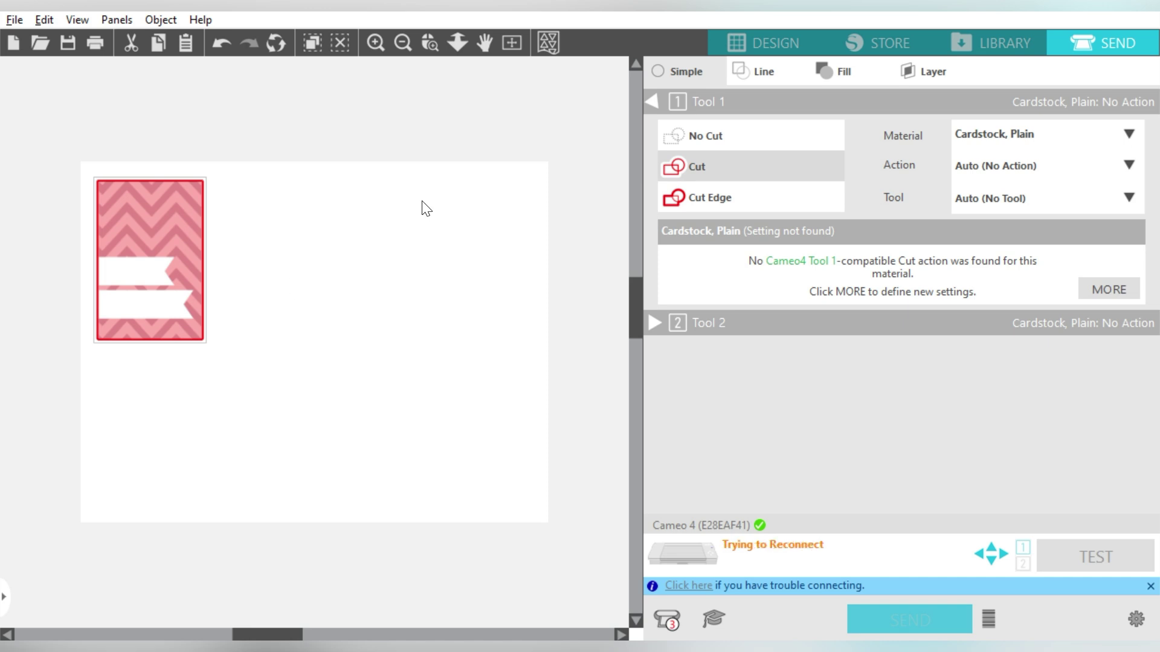
left_click(771, 34)
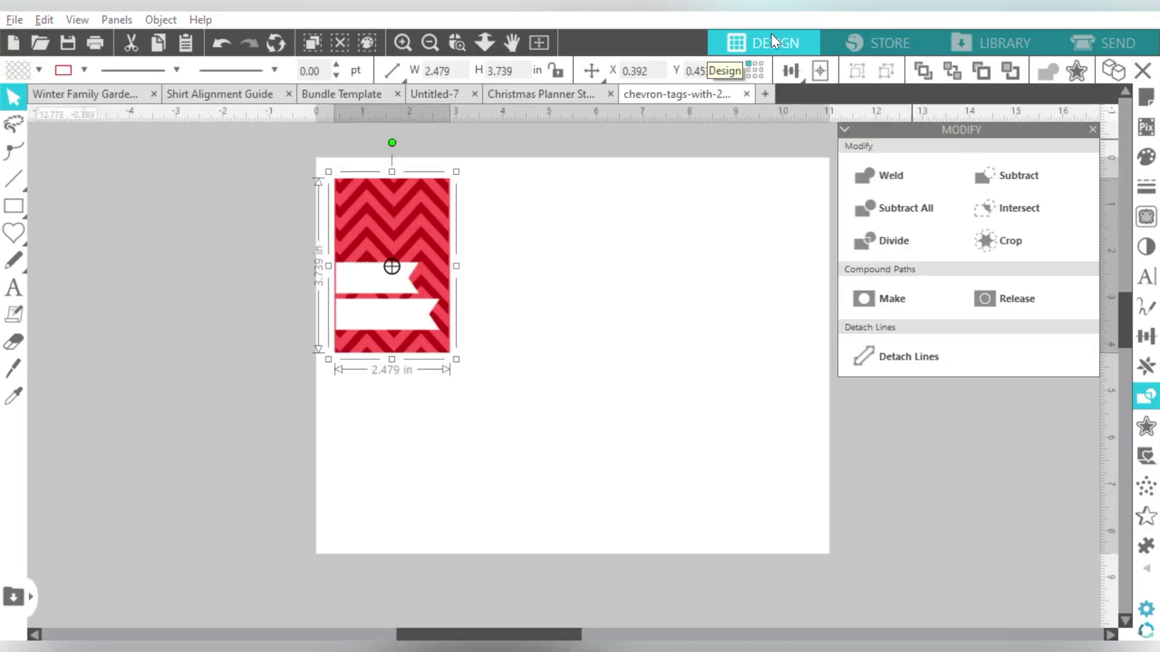
left_click_drag(421, 213, 471, 223)
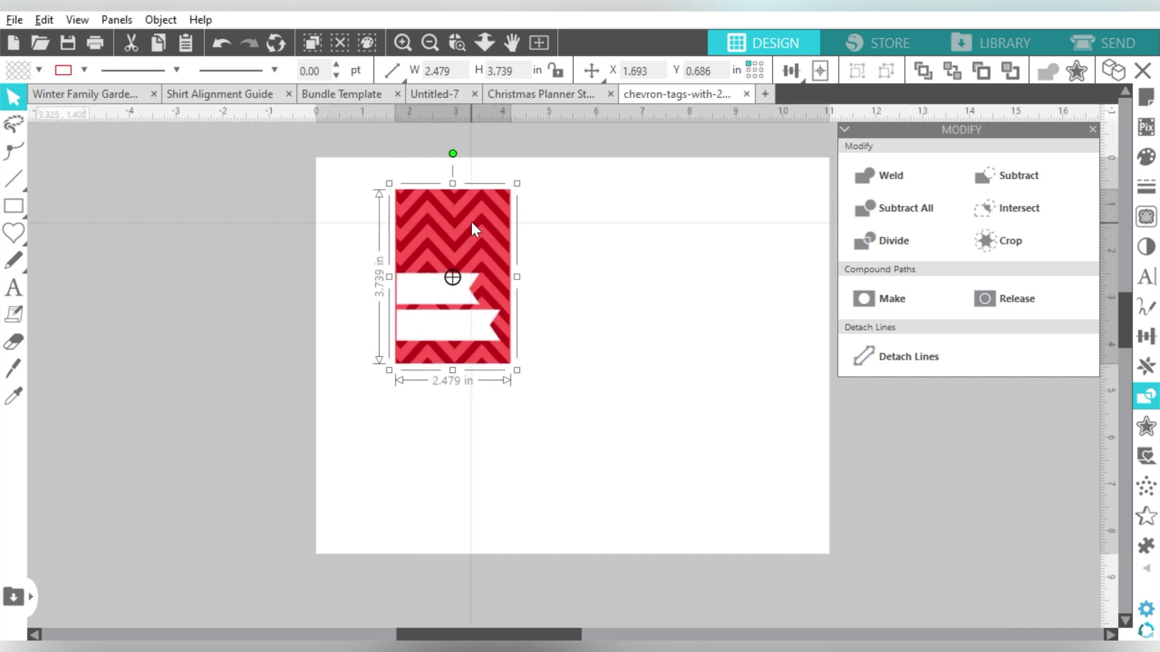
Set Page Setup to CAMEO, registration marks on, print and cut borders shown, portrait 8.5 × 11 in
left_click(1144, 101)
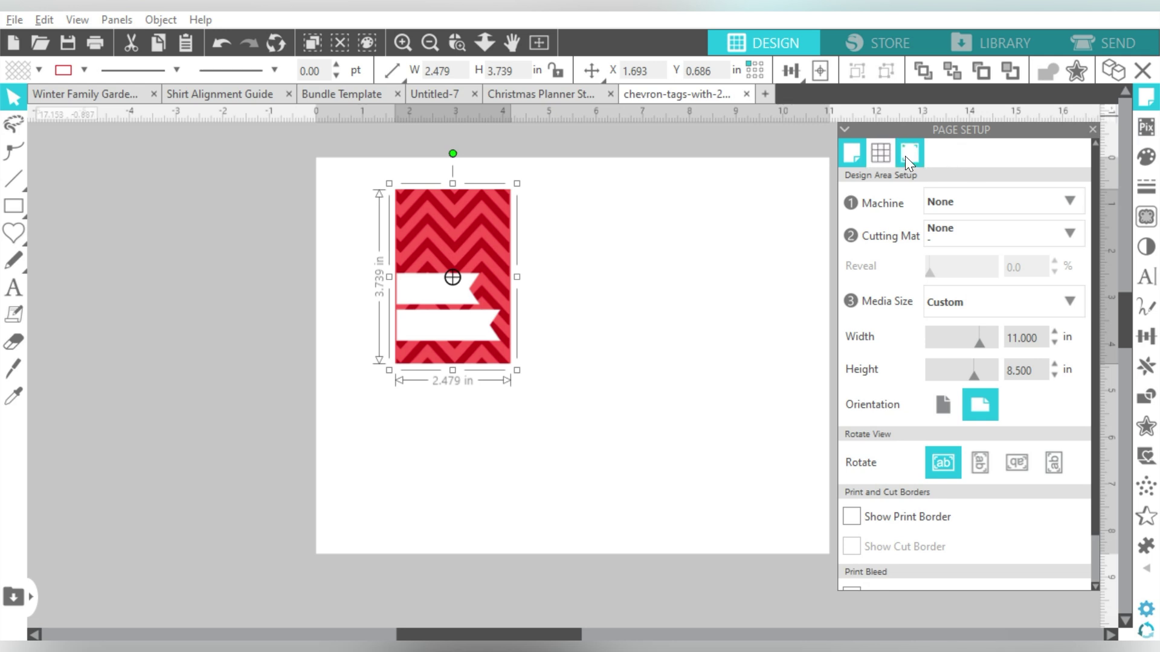
left_click(904, 155)
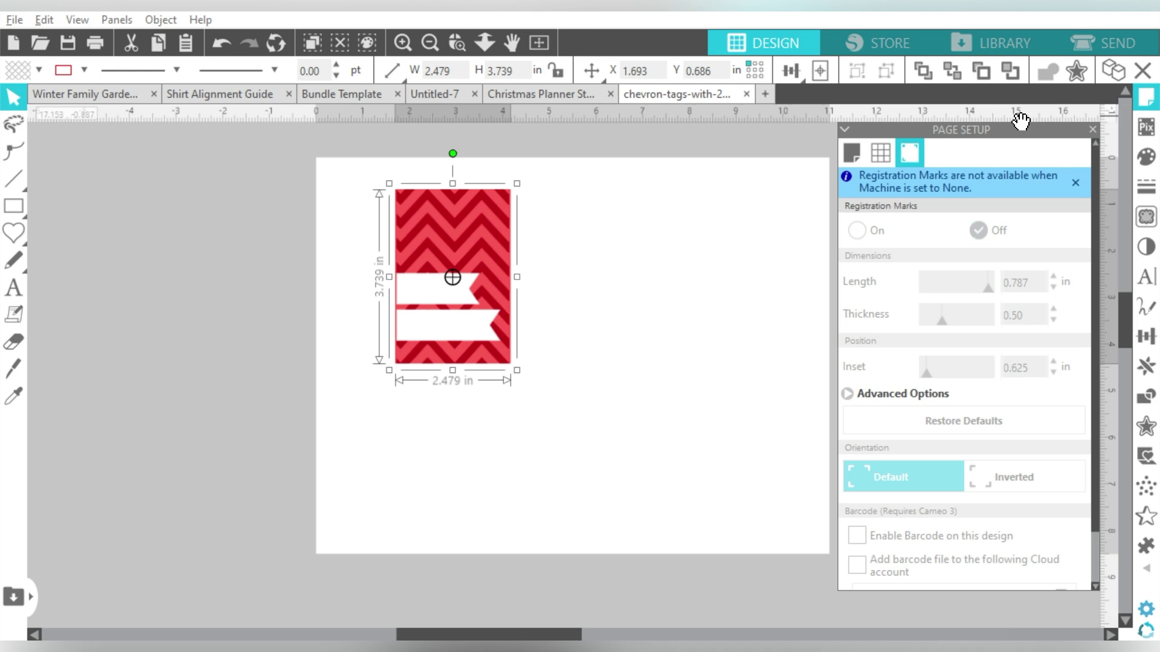
left_click(1148, 100)
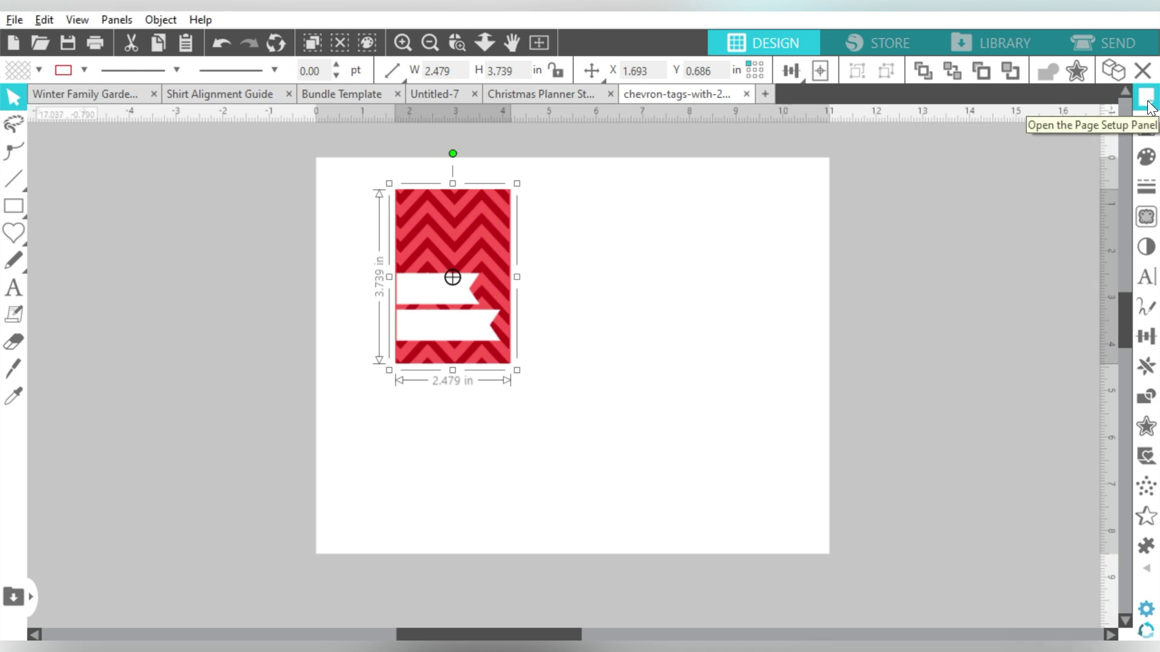
left_click(1147, 102)
left_click(951, 203)
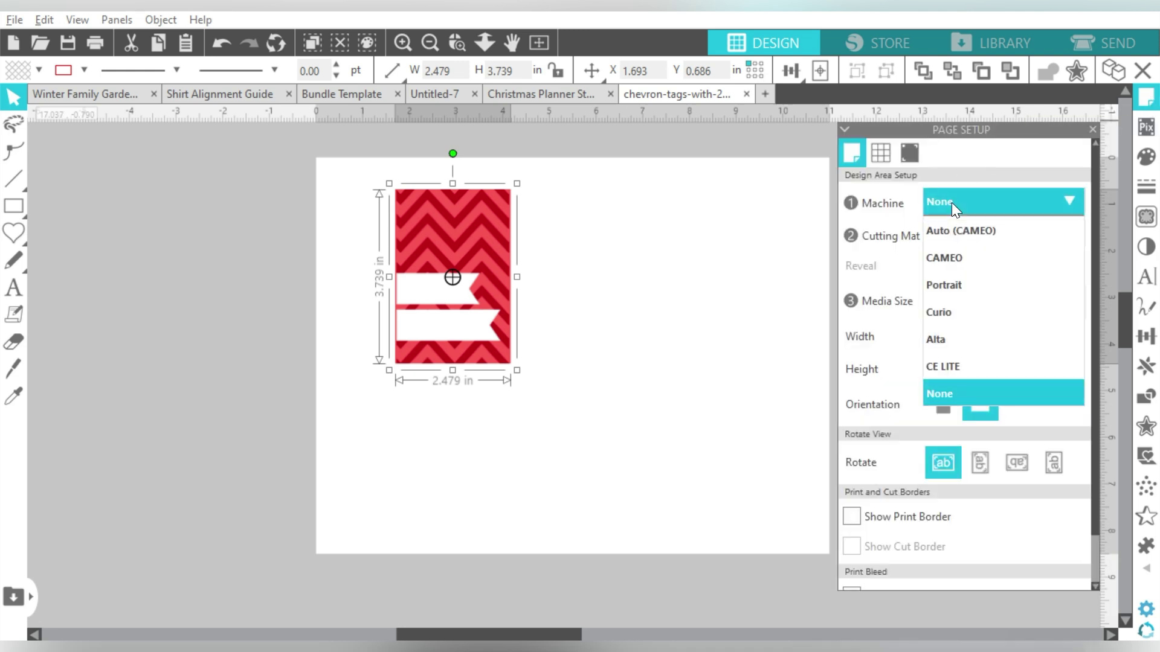
left_click(951, 258)
left_click(909, 153)
left_click(856, 200)
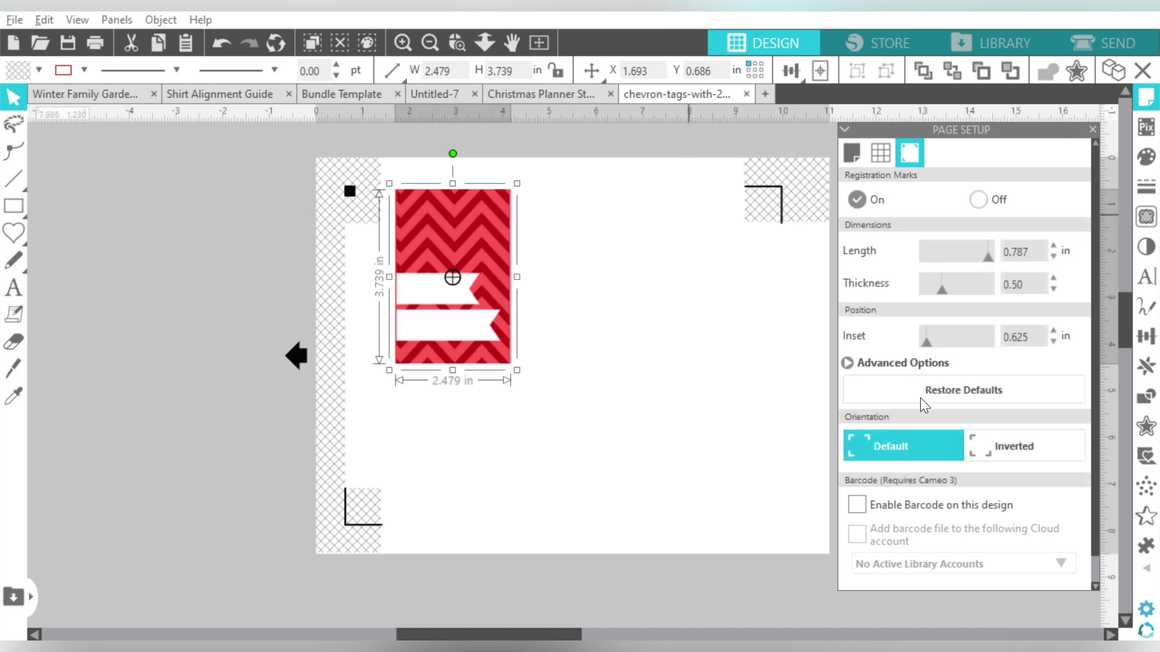
left_click(852, 152)
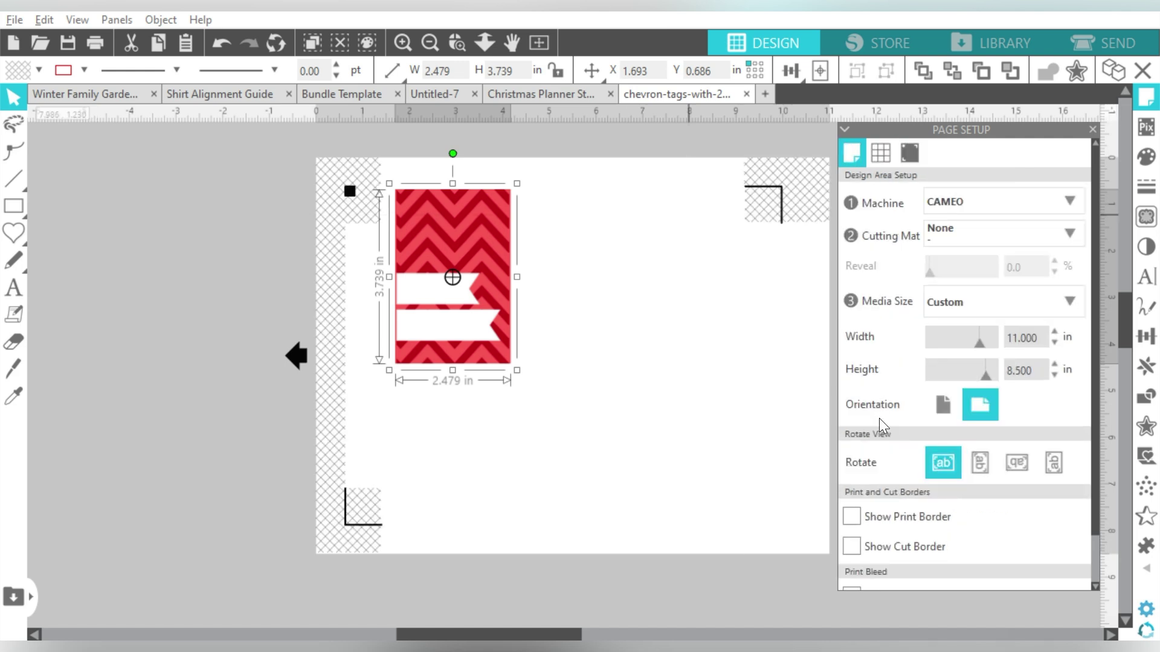
left_click(873, 516)
left_click(872, 547)
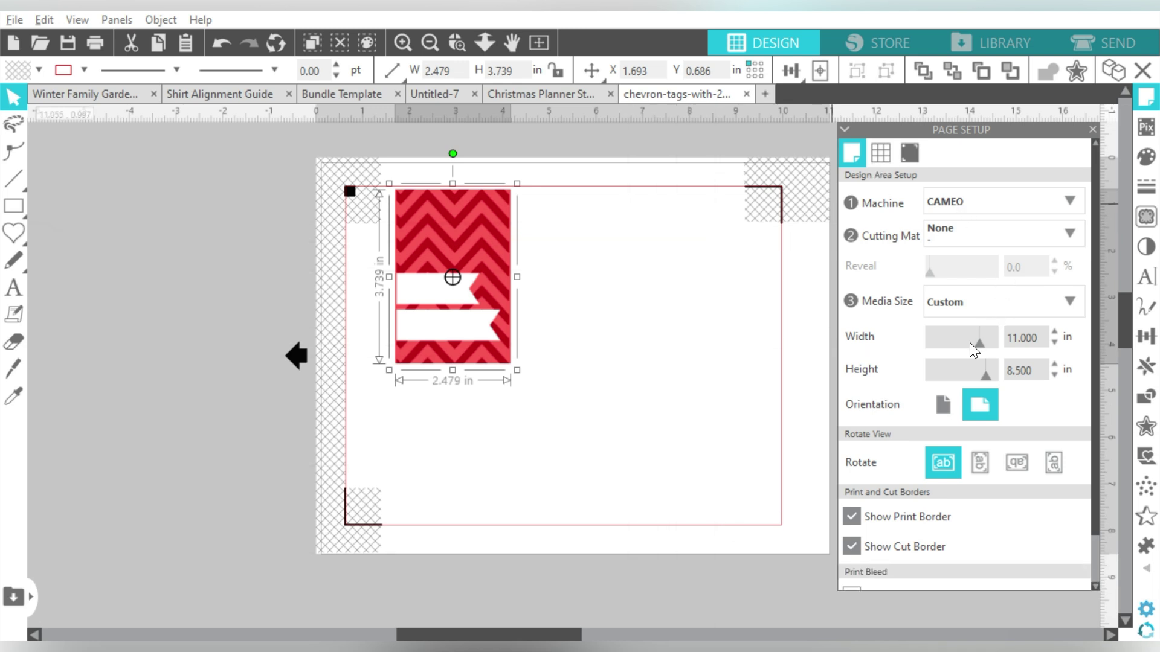
left_click(944, 404)
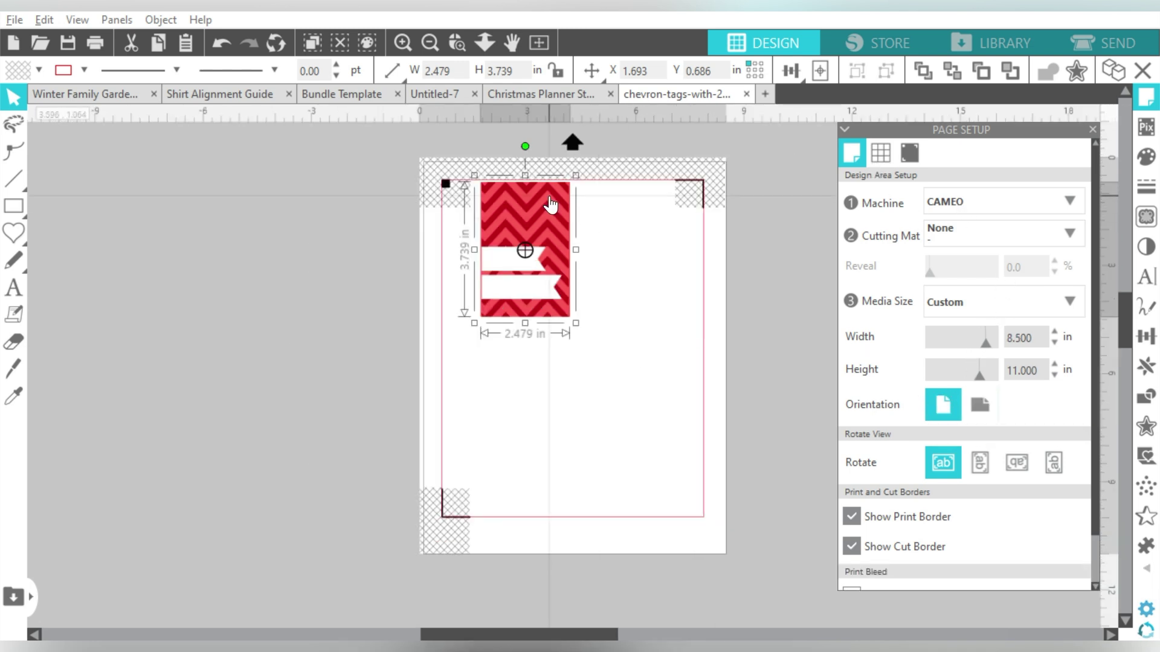
Move the chevron tag down-left on the page and place a duplicate copy beside it
left_click_drag(551, 206, 604, 201)
key("ctrl+d")
key("ctrl+d")
left_click_drag(562, 311, 588, 378)
left_click(661, 324)
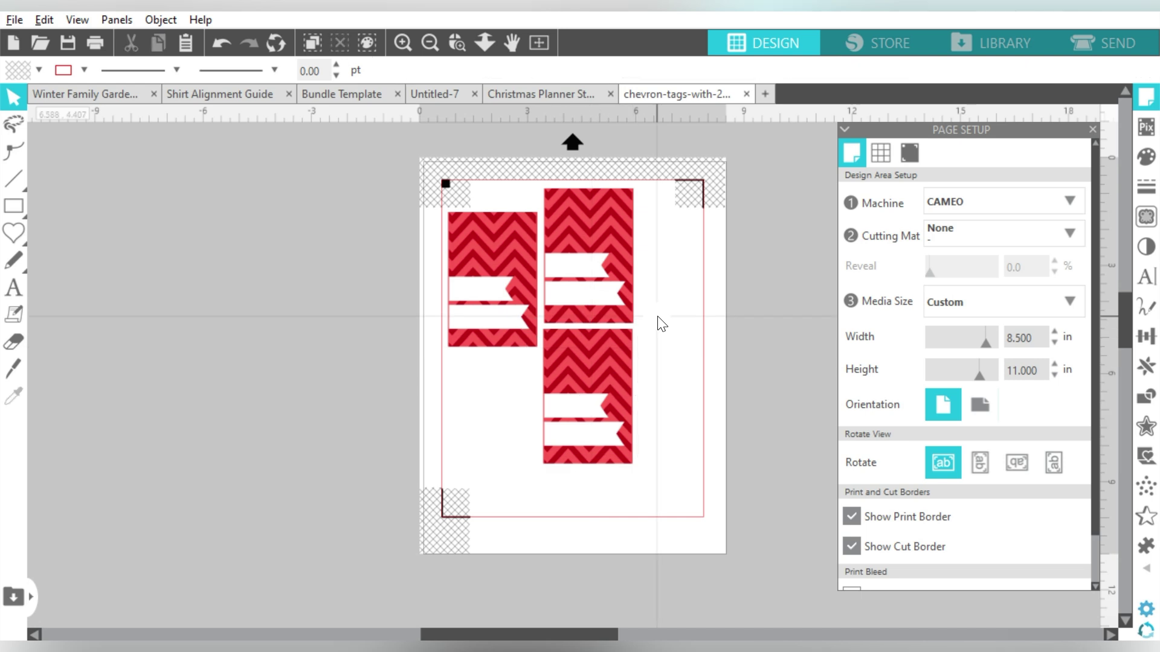
On the Christmas Planner sticker sheet, set the Page Setup machine to CAMEO
left_click(559, 92)
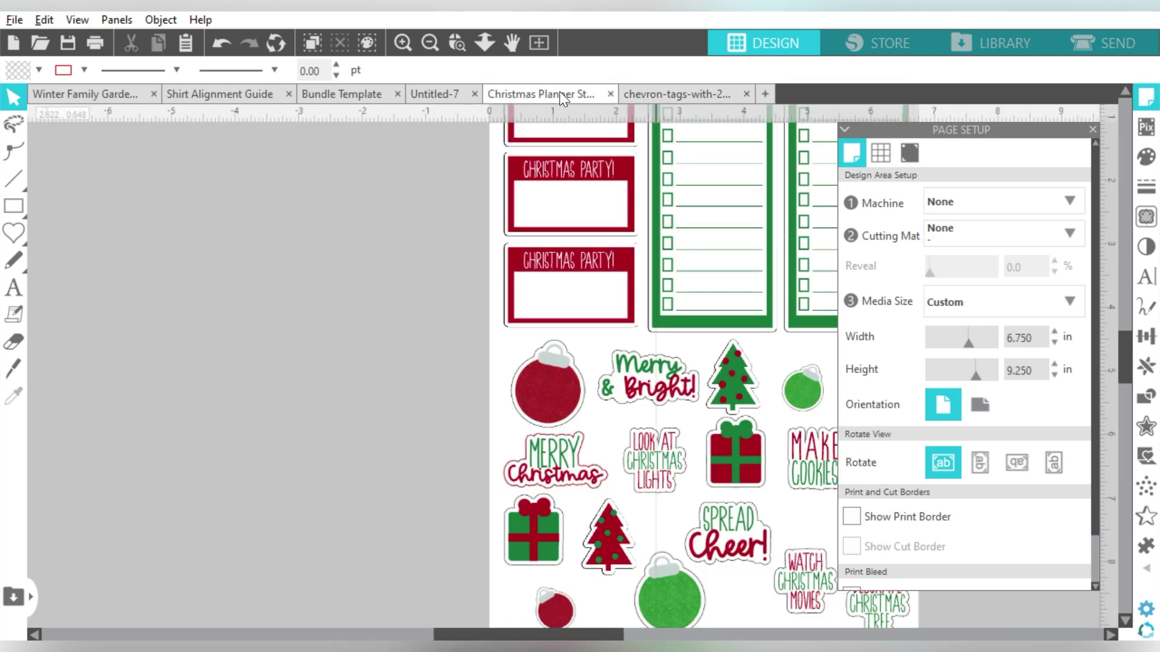
left_click(429, 44)
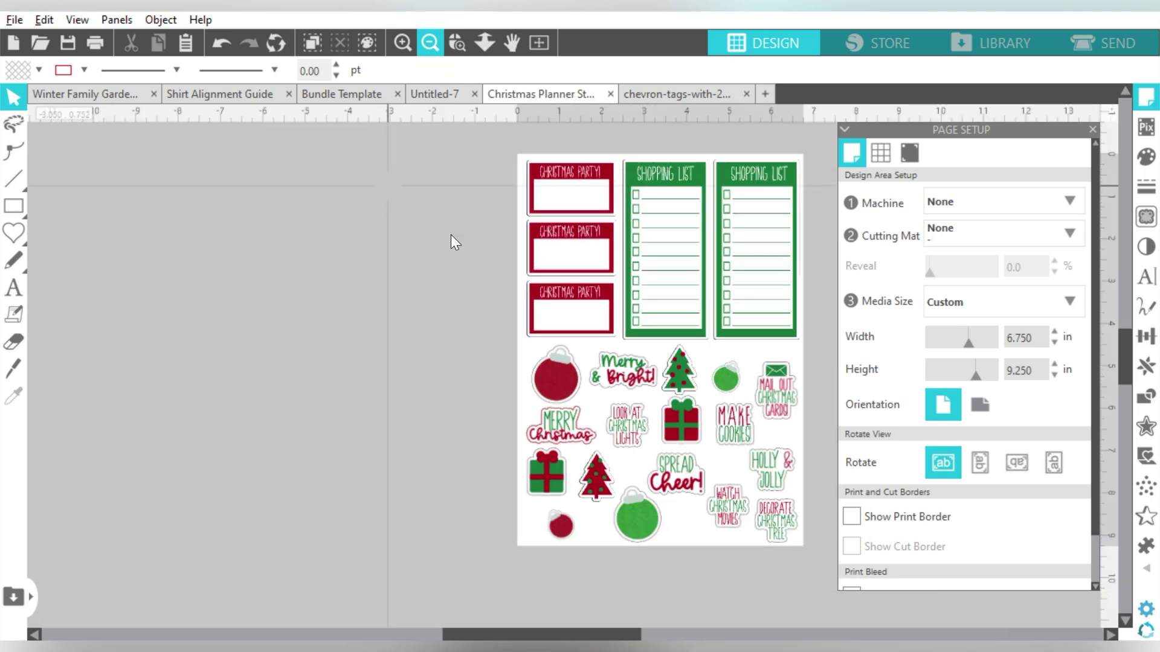
left_click(936, 201)
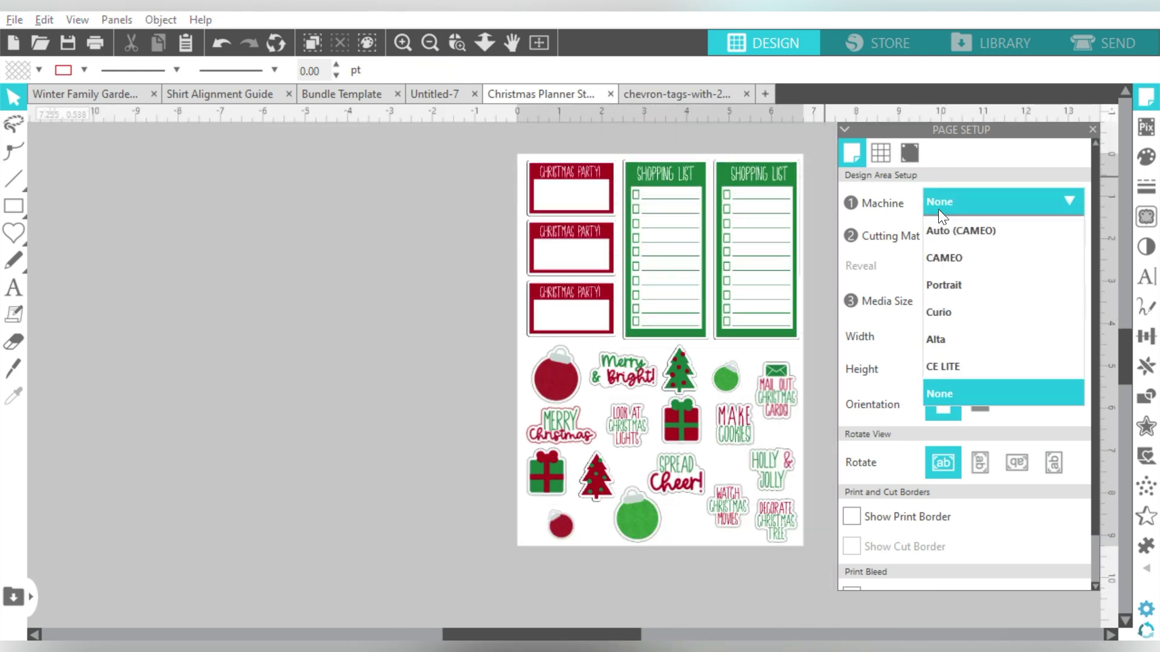
left_click(941, 258)
Turn registration marks on for the sticker sheet and return to the chevron tags document
left_click(910, 153)
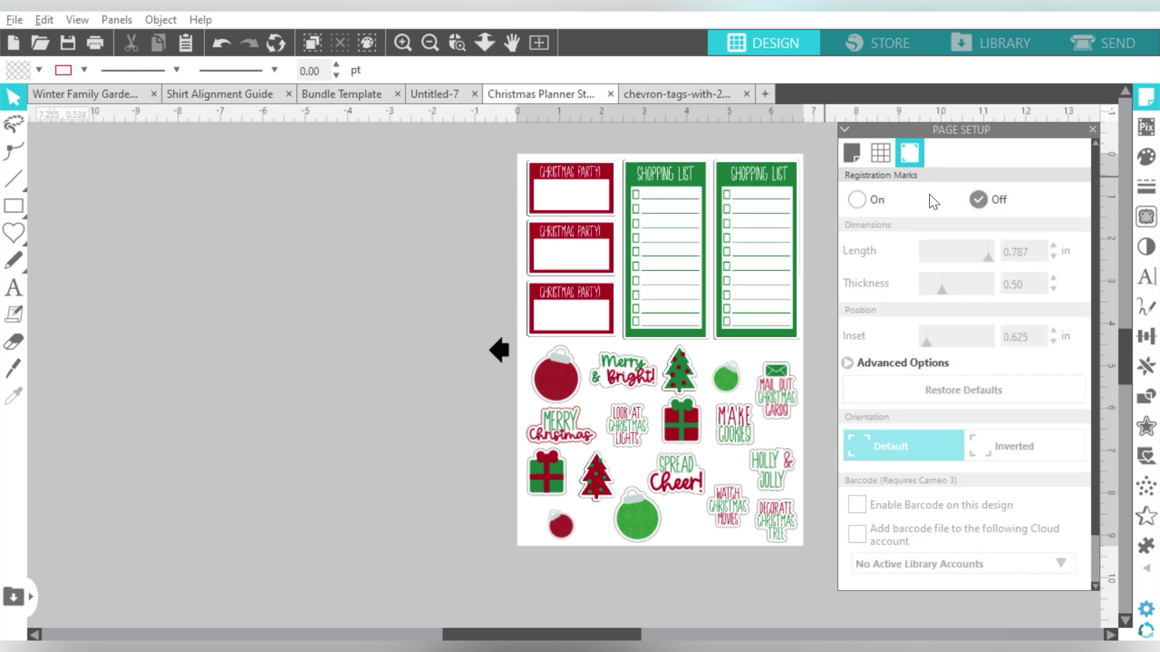
left_click(873, 200)
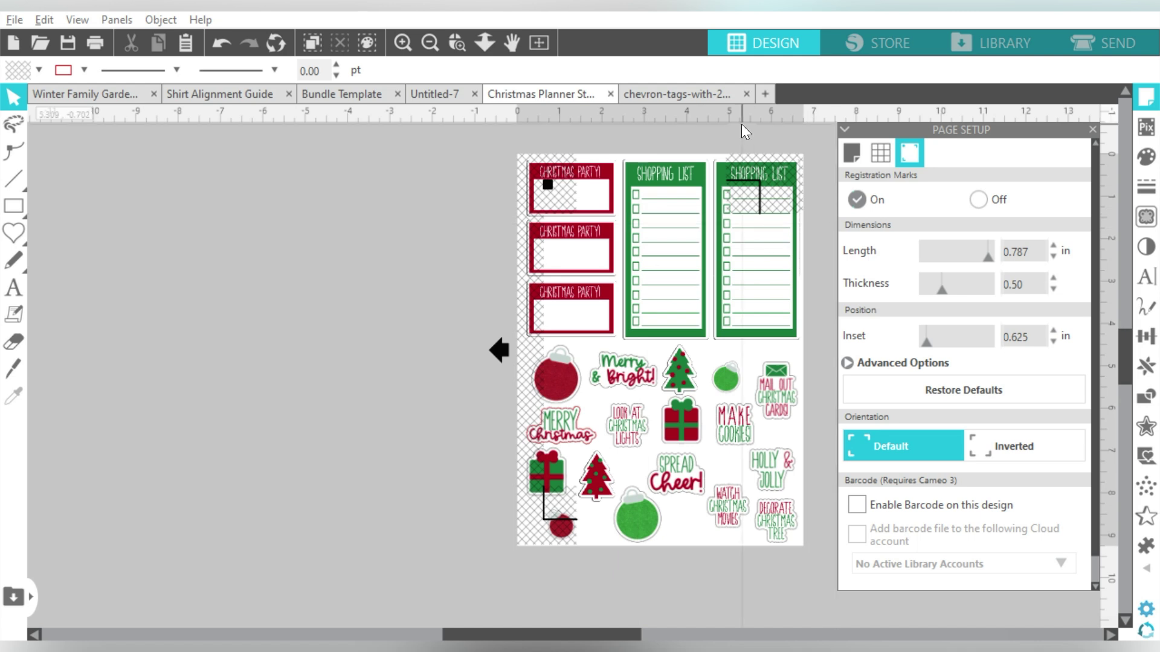
left_click(706, 99)
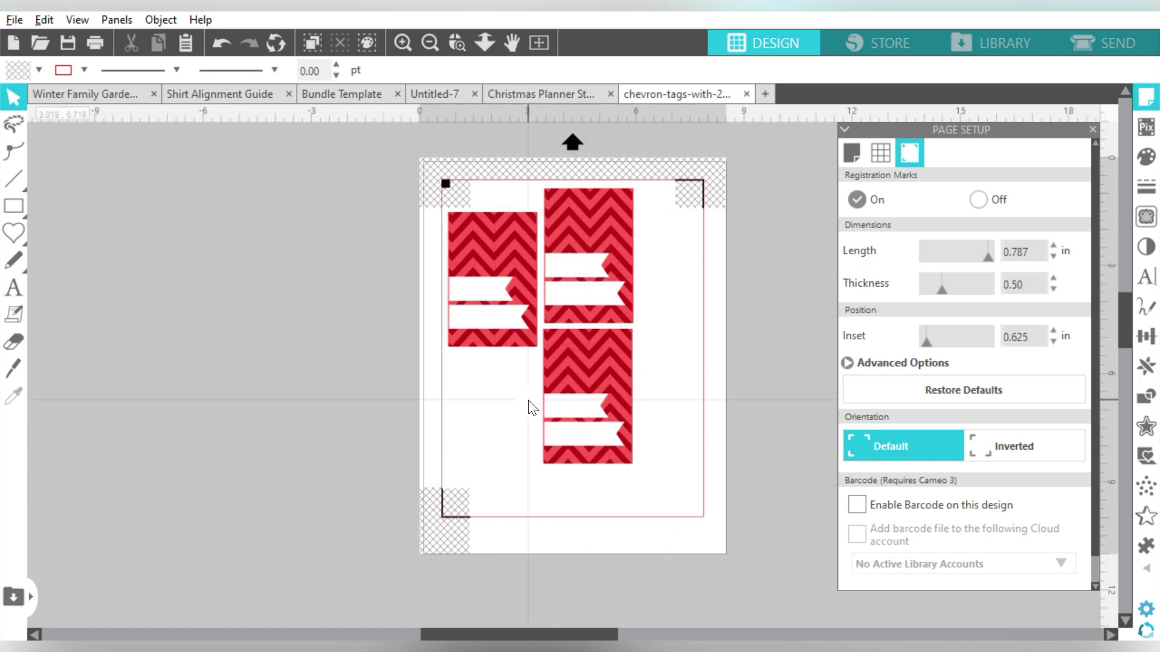
Return to the Christmas Planner sticker sheet and marquee-select all its artwork
left_click(558, 93)
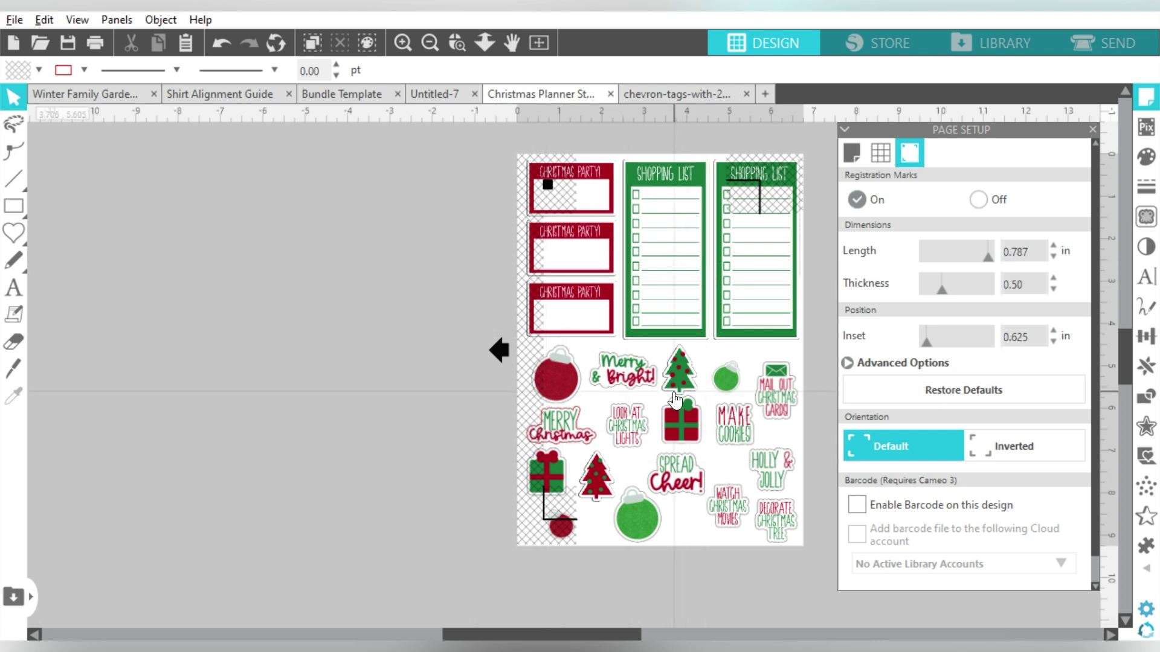
left_click_drag(490, 149, 816, 341)
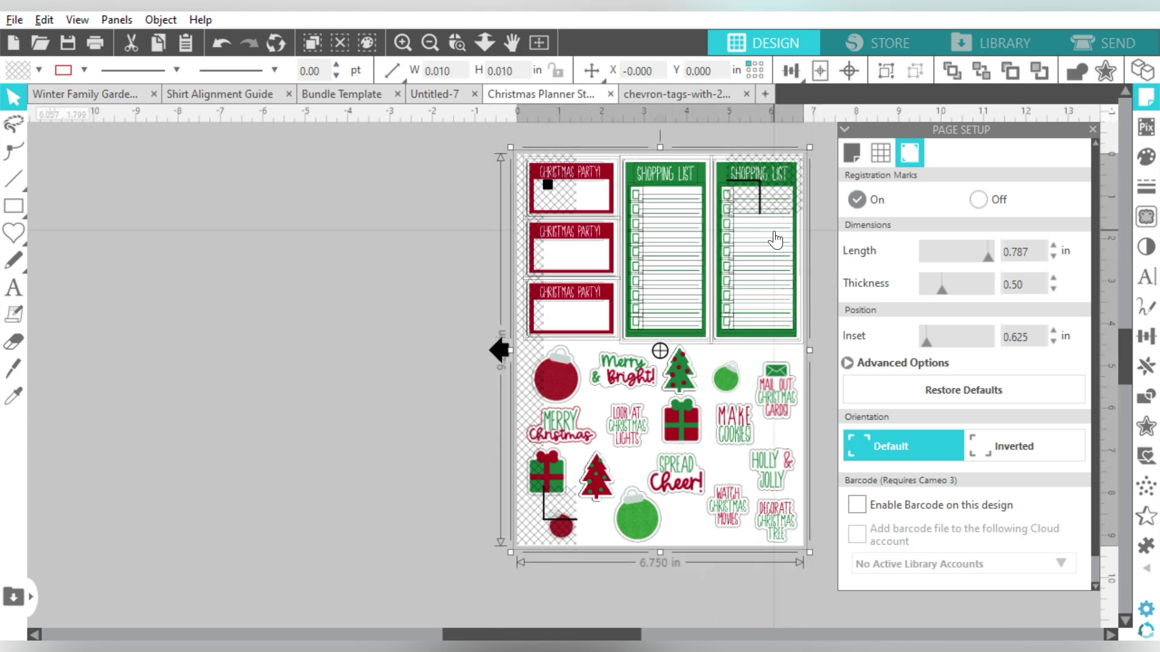
Try moving the sticker artwork off the page, undo it, and reselect the artwork
left_click_drag(777, 253, 433, 260)
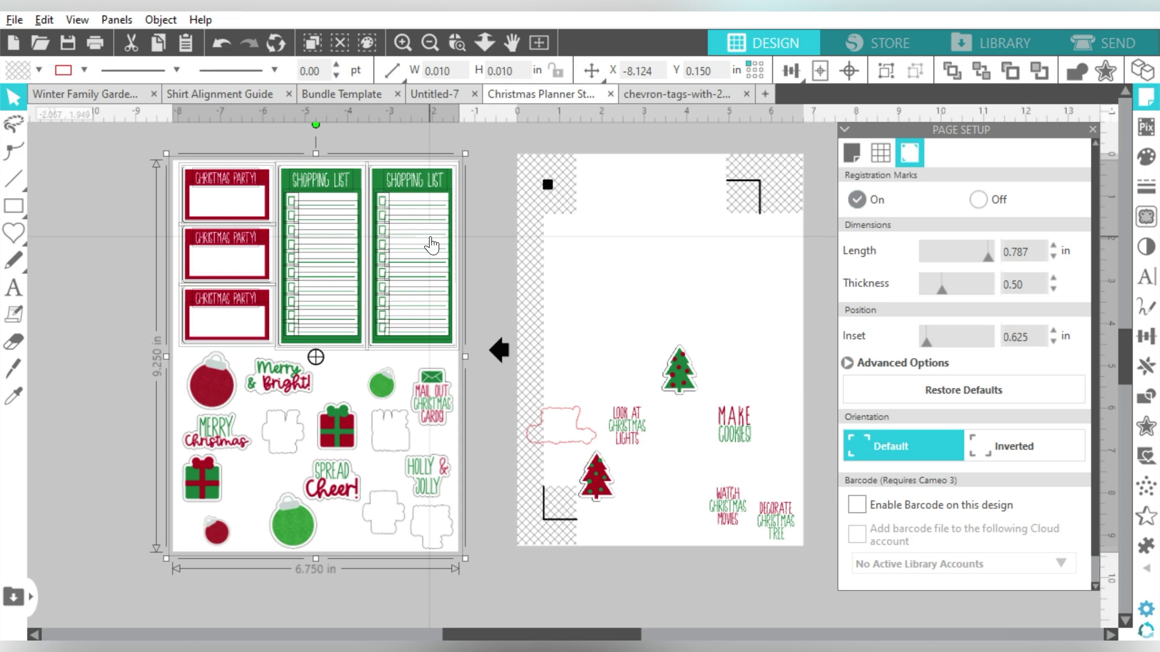
key("ctrl+z")
left_click(705, 366)
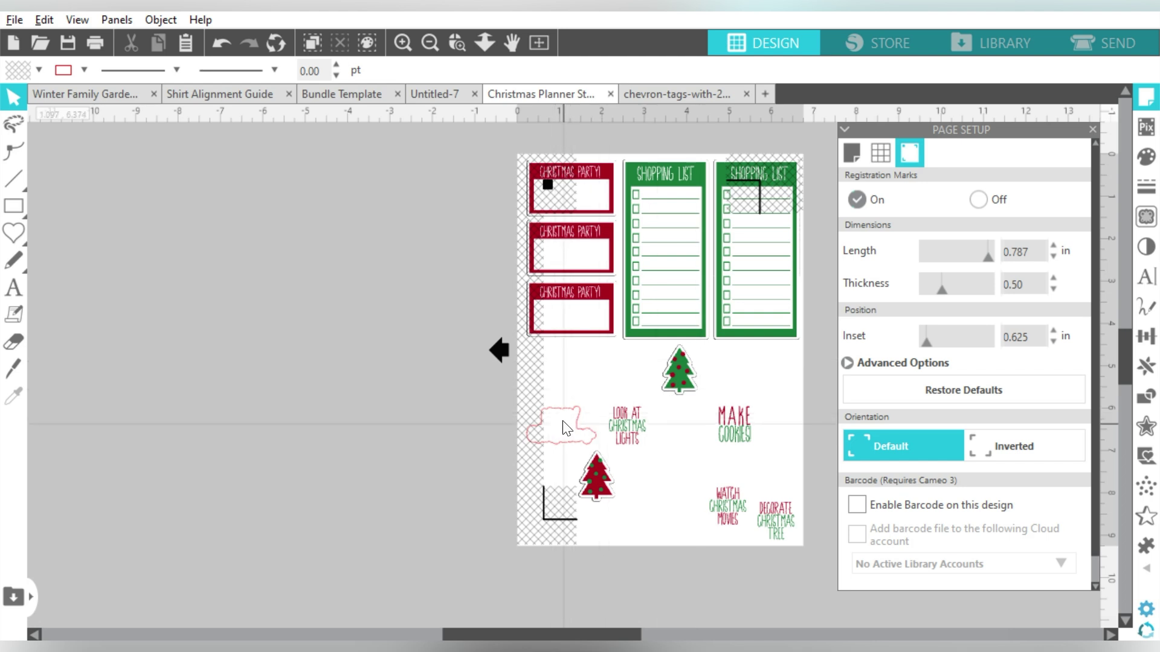
left_click(580, 371)
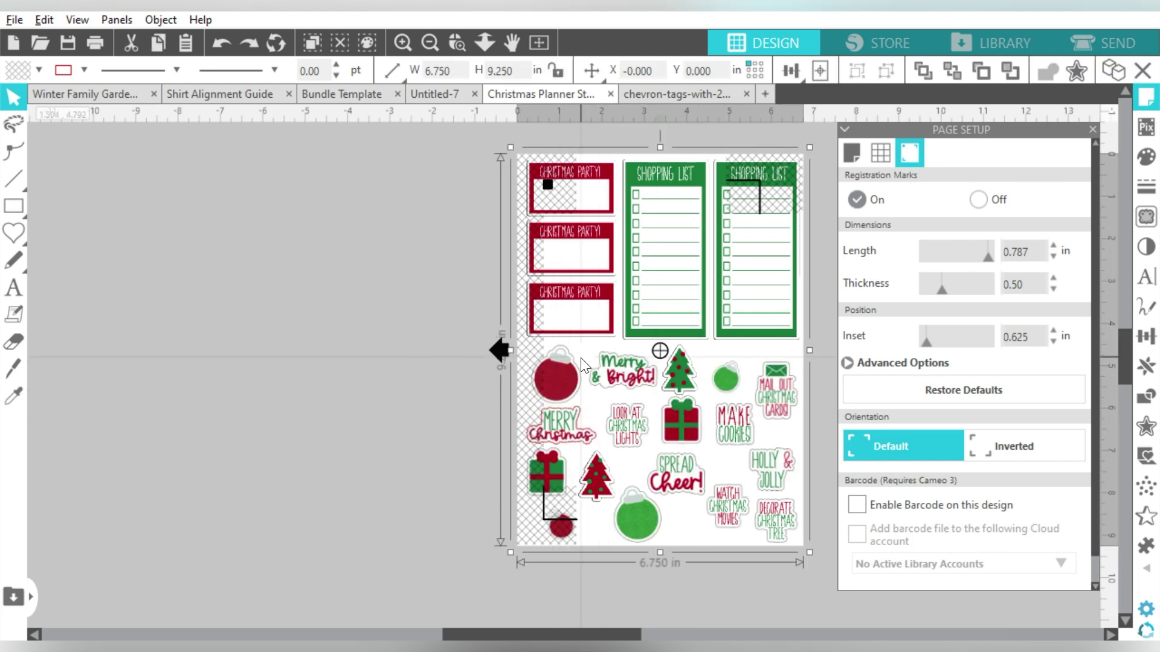
left_click(471, 418)
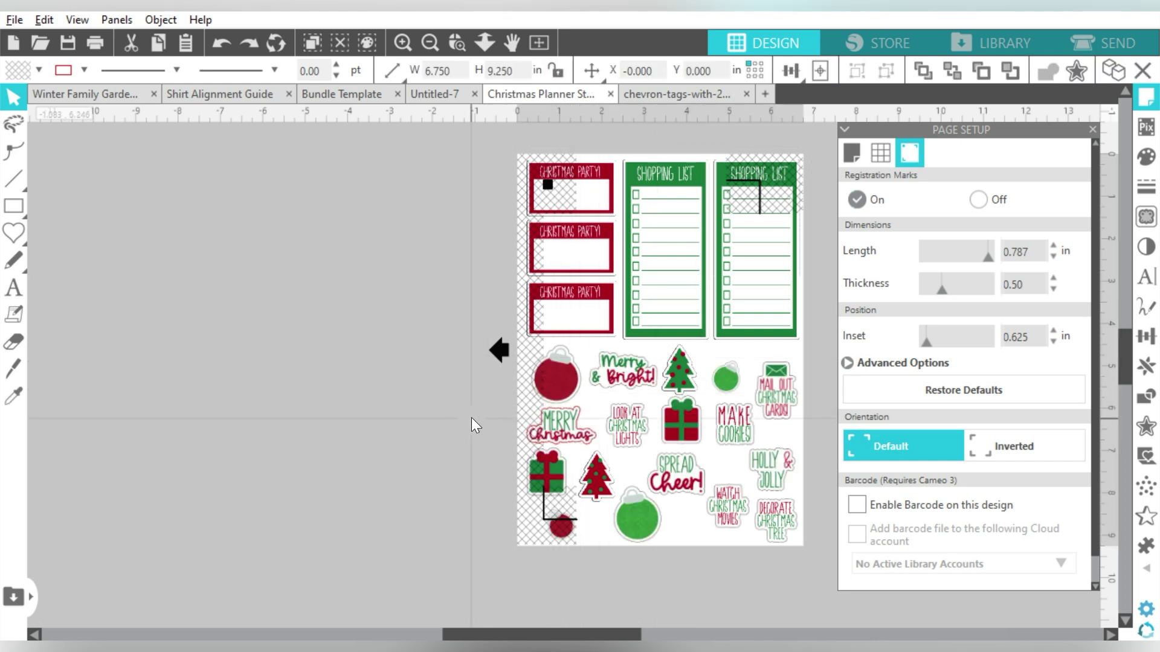
left_click(594, 414)
Duplicate the sticker artwork and crop the original to the page with Modify > Crop
key("ctrl+d")
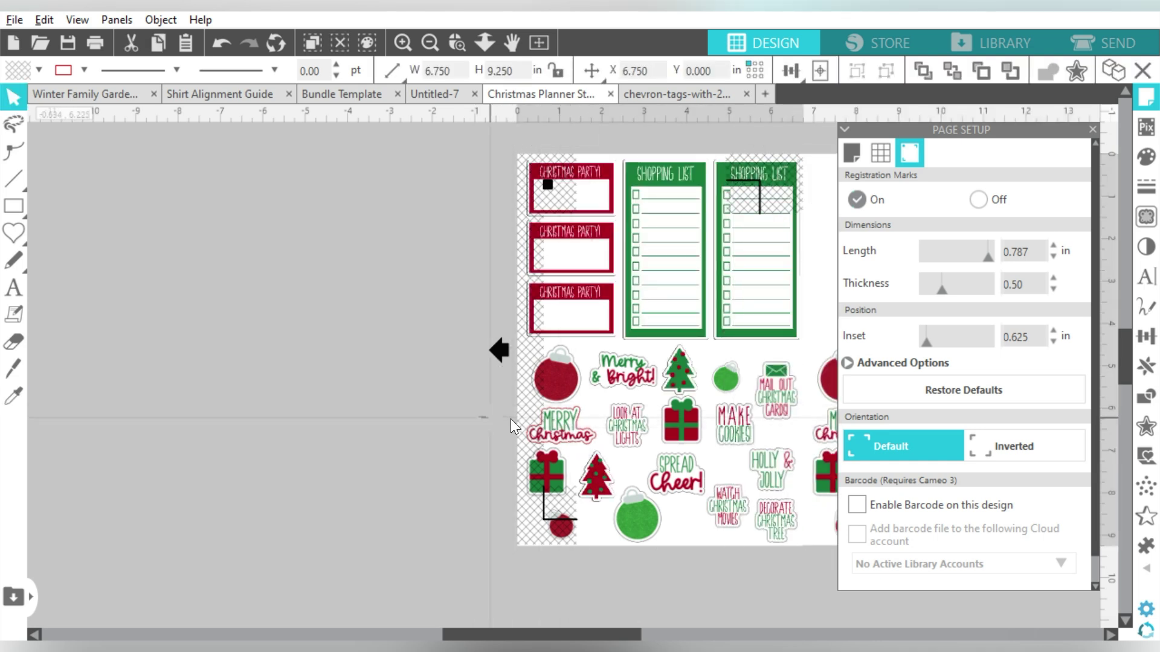
left_click(556, 425)
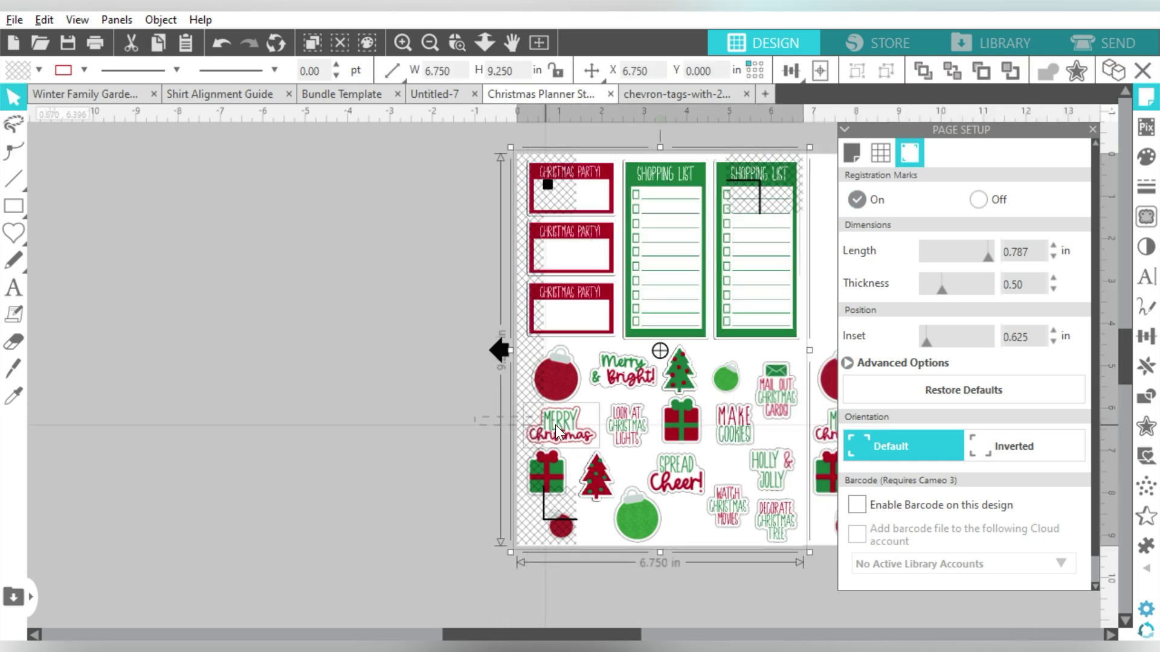
left_click(1146, 396)
left_click(1027, 246)
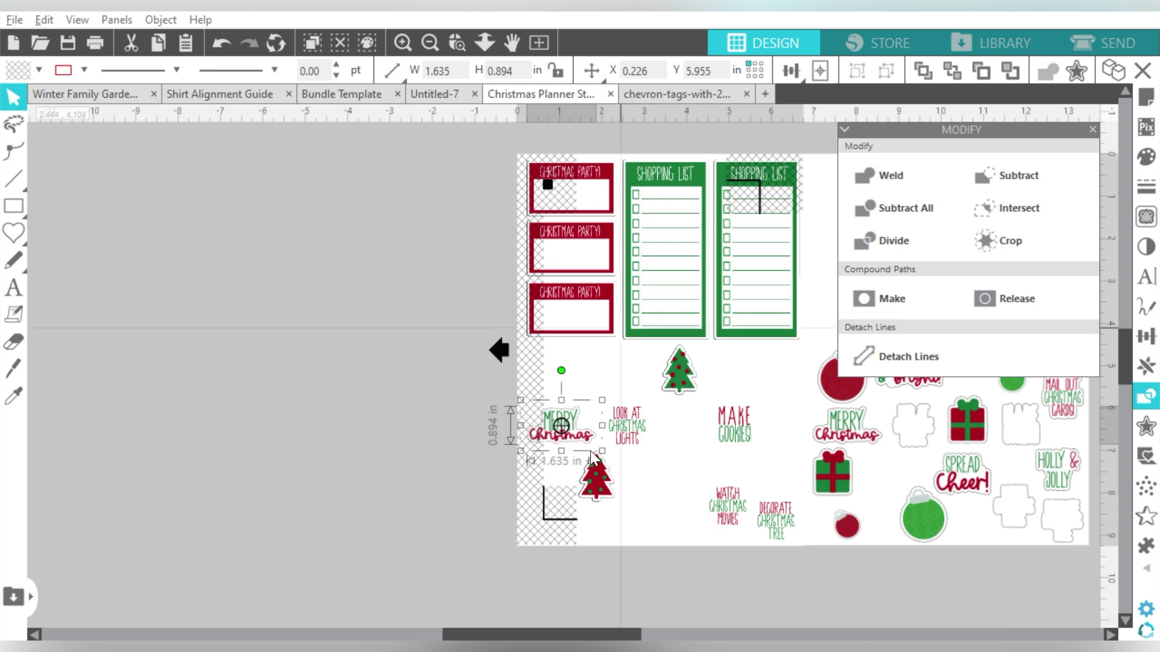
Move the duplicate onto the page, bring it to front, and delete the leftover copy
left_click(994, 446)
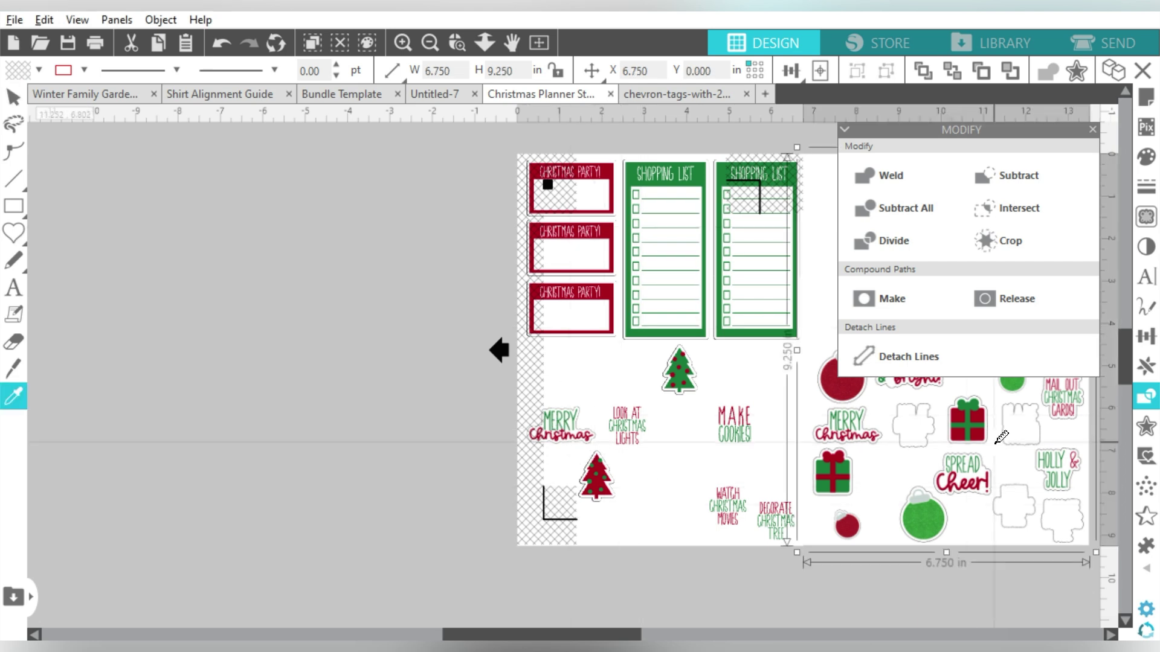
left_click_drag(998, 450, 712, 450)
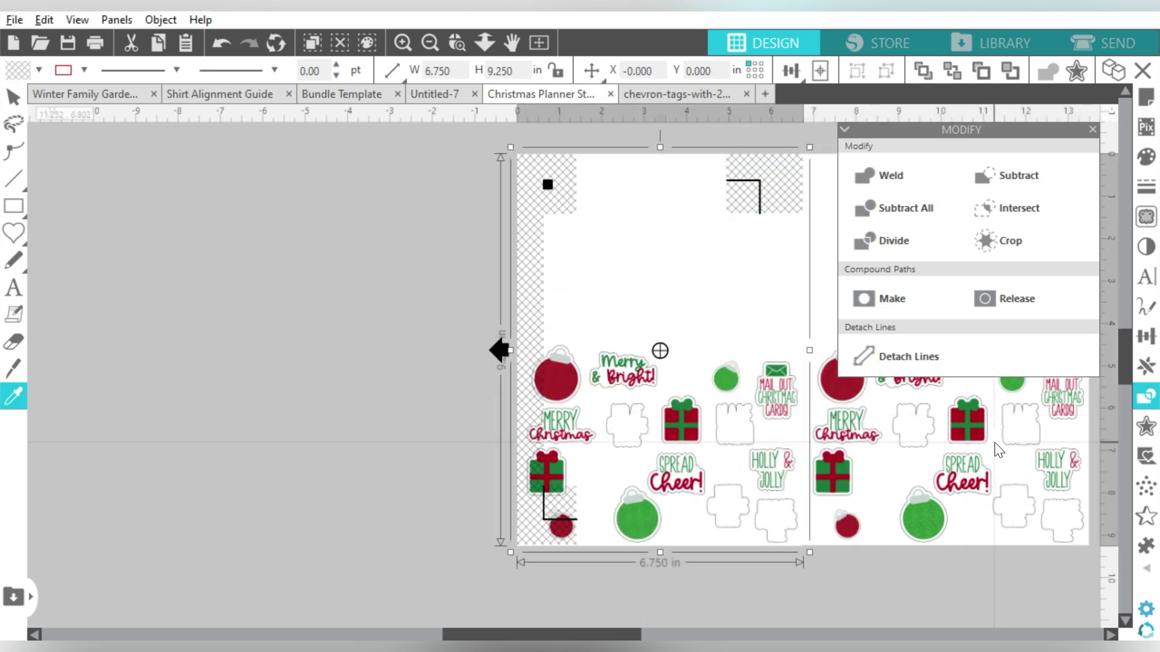
left_click(955, 71)
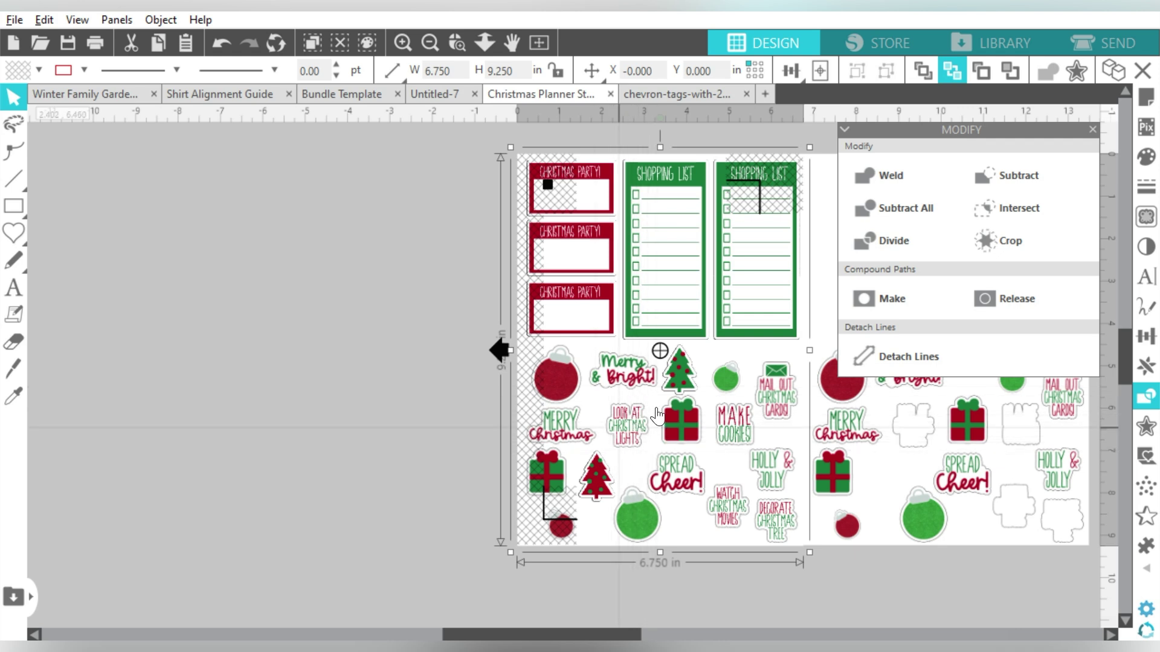
left_click(1093, 129)
left_click(949, 304)
key("Delete")
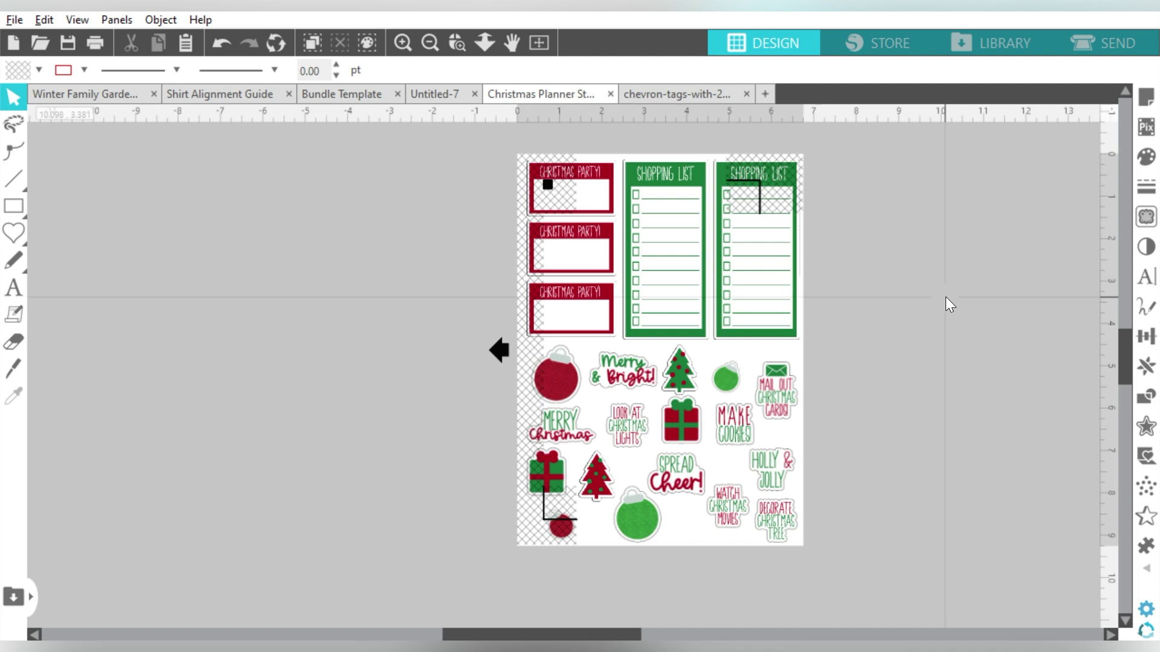
Knife-slice the sheet, drag the round stickers off to the left, and select the remaining planner pieces
left_click(14, 368)
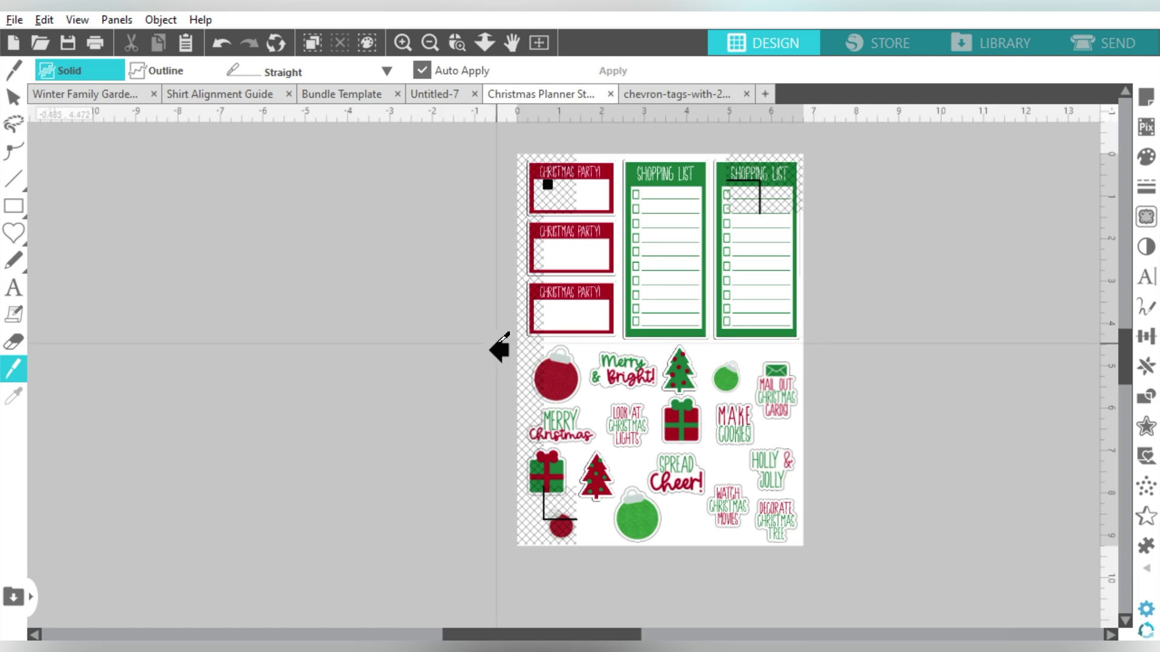
left_click_drag(504, 336, 906, 331)
left_click(14, 97)
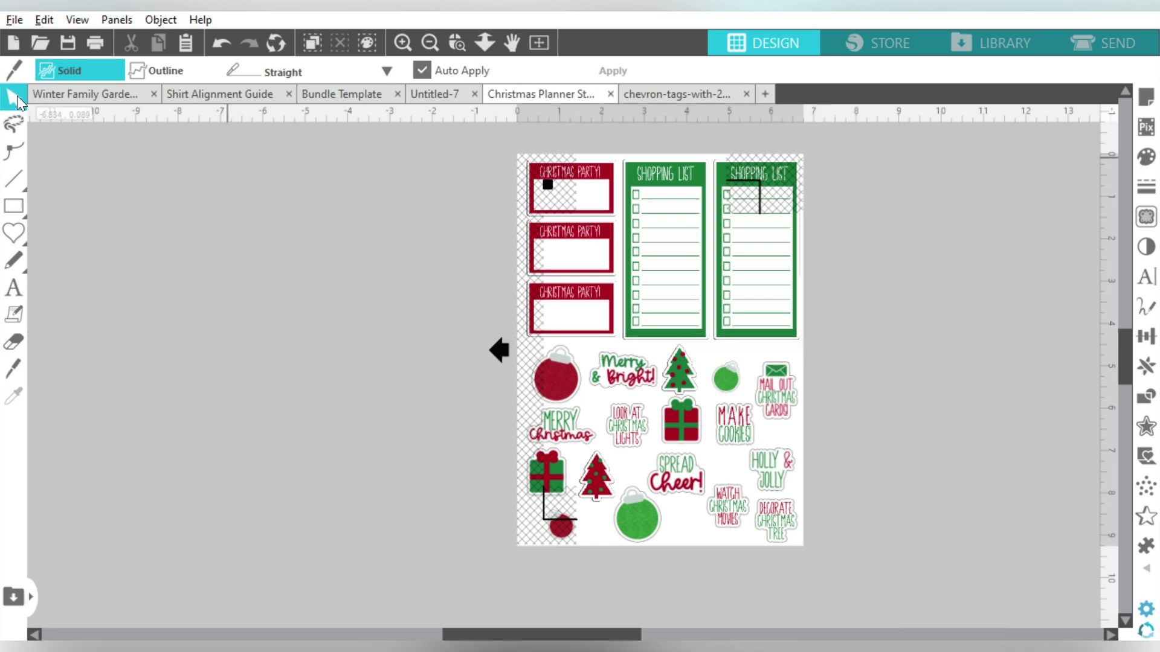
left_click_drag(378, 568, 868, 357)
left_click_drag(796, 350, 345, 321)
left_click_drag(441, 145, 849, 370)
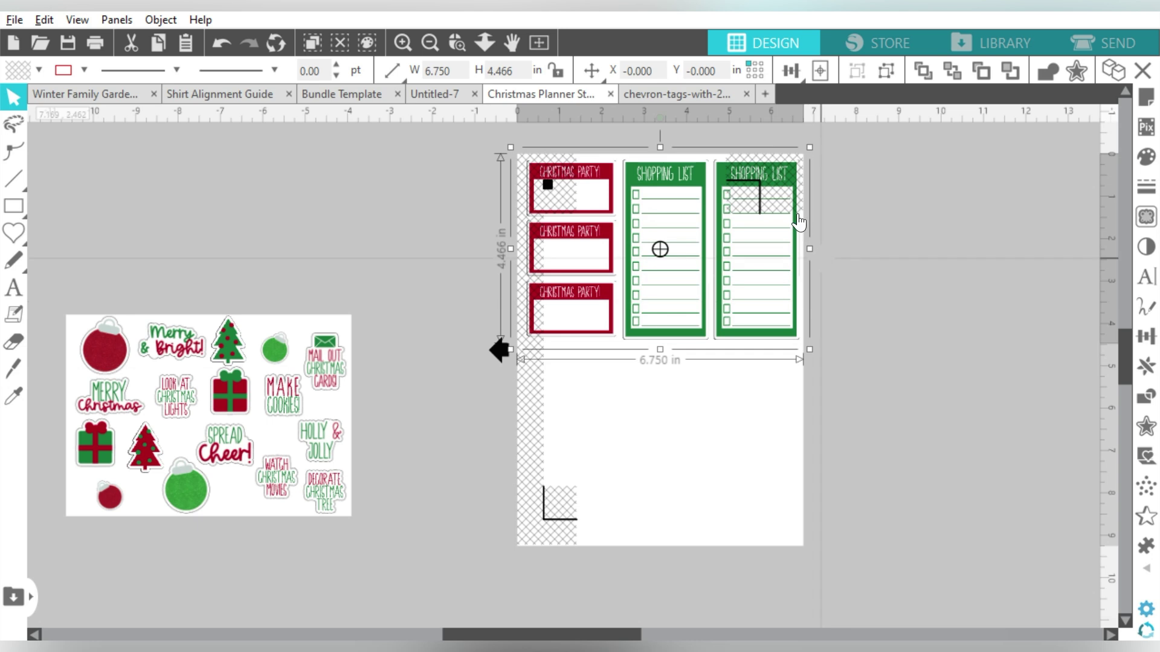
Rotate the party labels and shopping lists by 90° and centre them on the page
left_click(1146, 336)
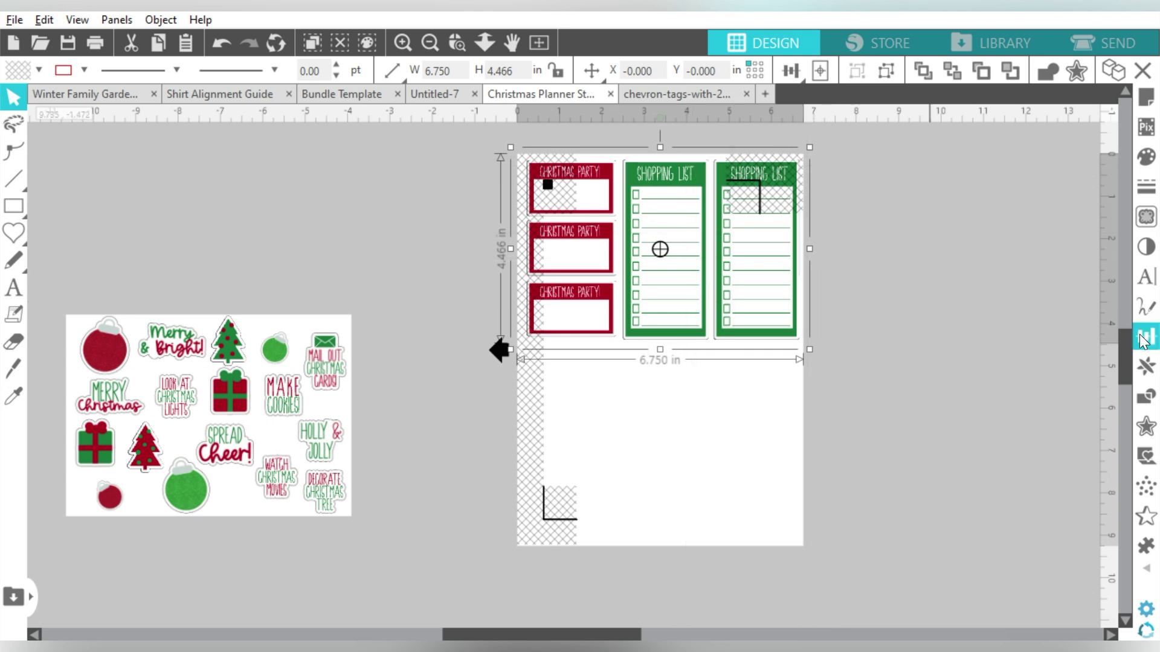
left_click(906, 151)
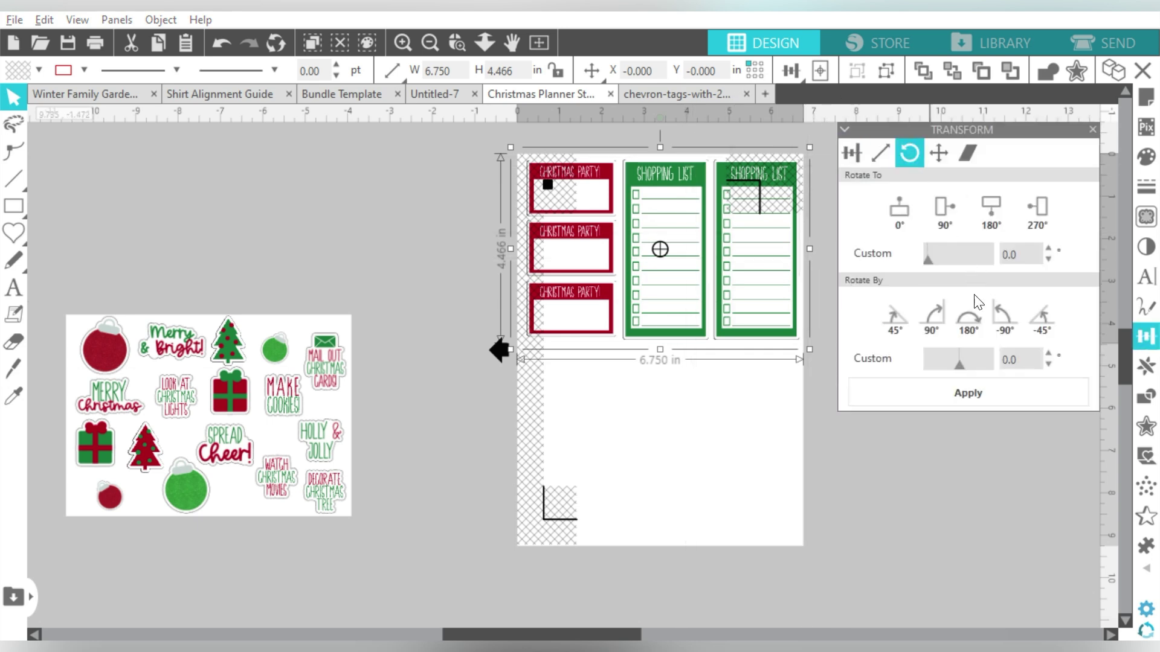
left_click(933, 311)
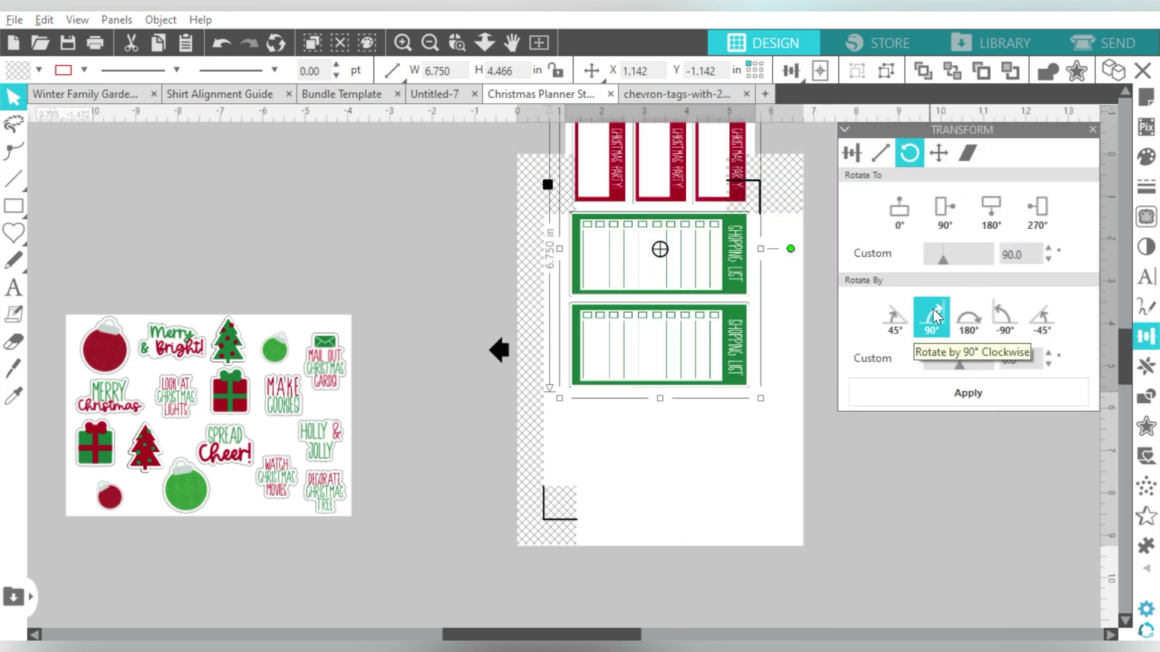
left_click(829, 70)
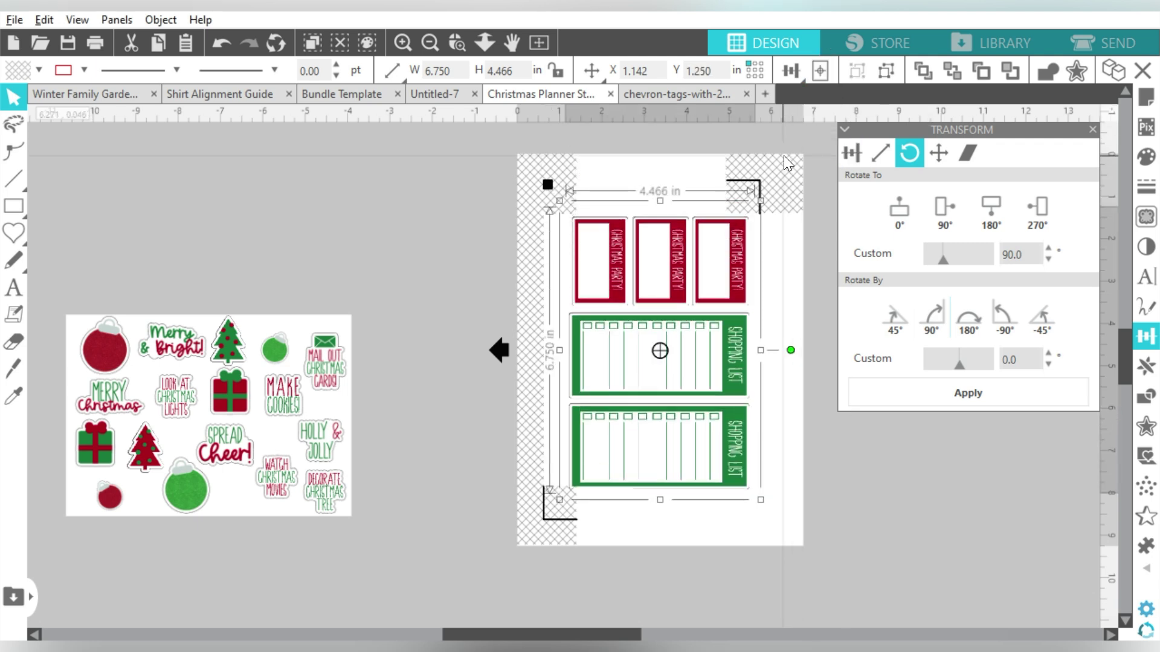
Set the Page Setup media size to Letter
left_click(1146, 96)
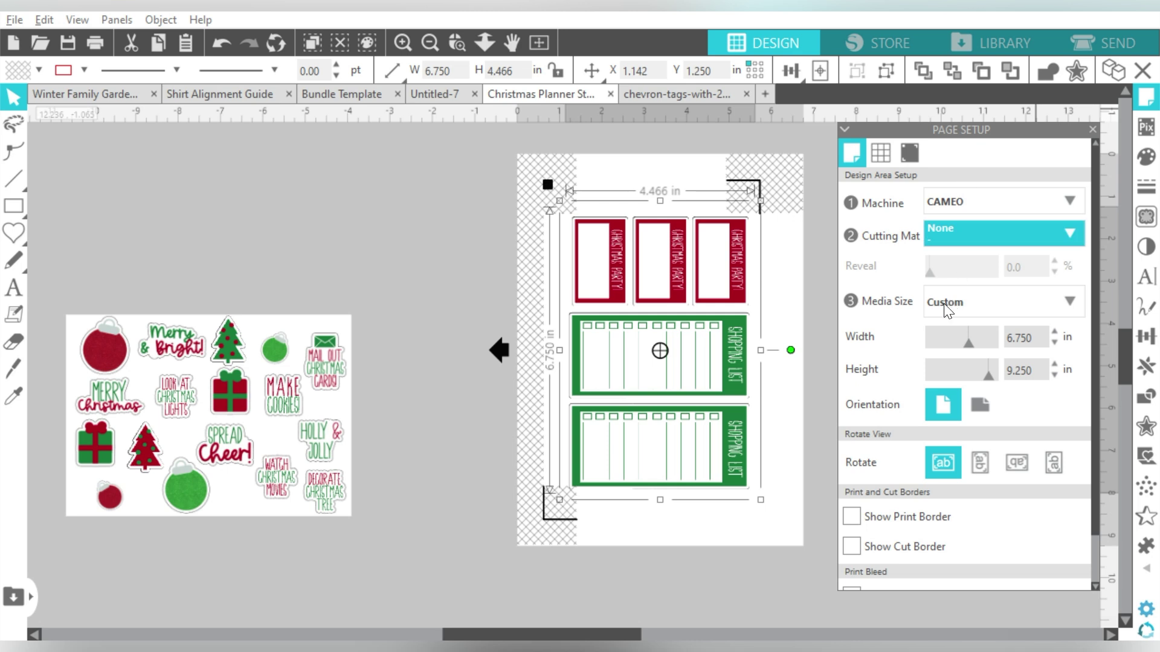
left_click(948, 307)
left_click(949, 466)
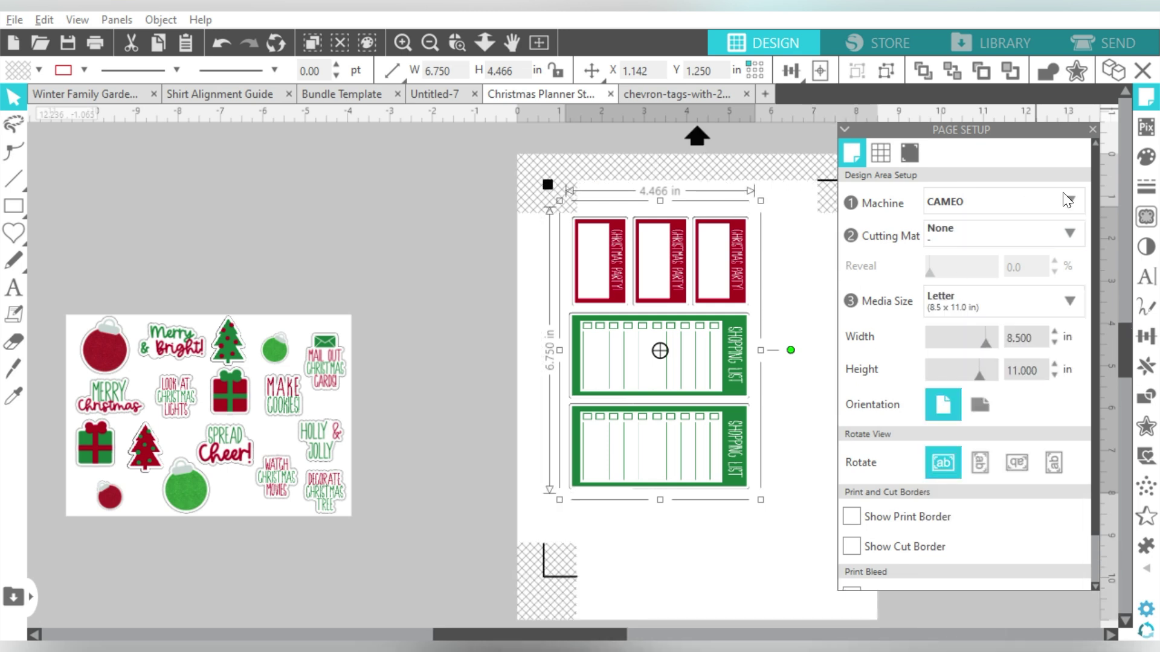
left_click(1089, 130)
Shift the planner pieces right and set the cutting mat to Auto (Cameo)
left_click_drag(698, 281, 728, 281)
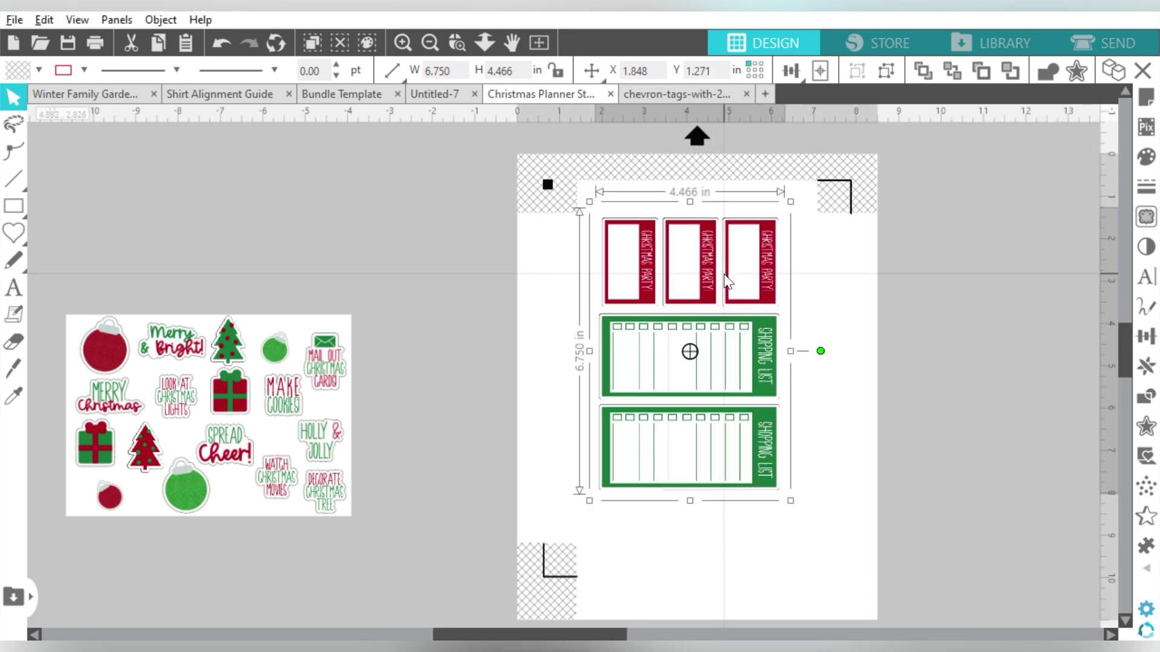
left_click(1145, 97)
left_click(962, 235)
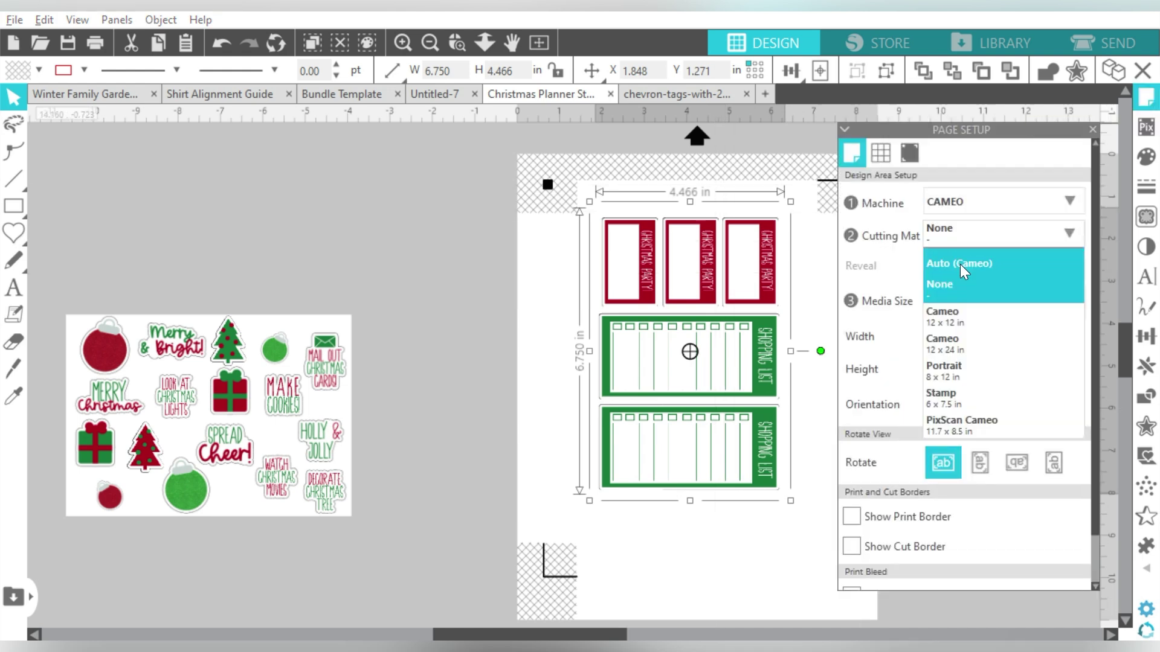
left_click(959, 263)
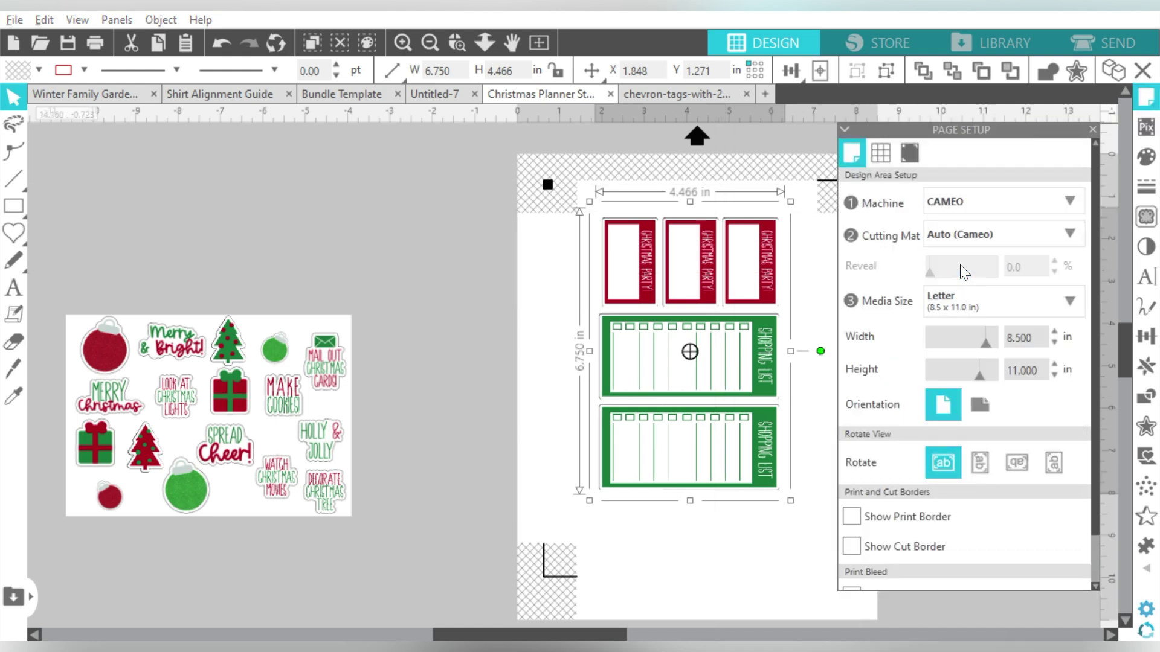
Turn on Show Print Border and Show Cut Border for the page
left_click(430, 43)
left_click(871, 516)
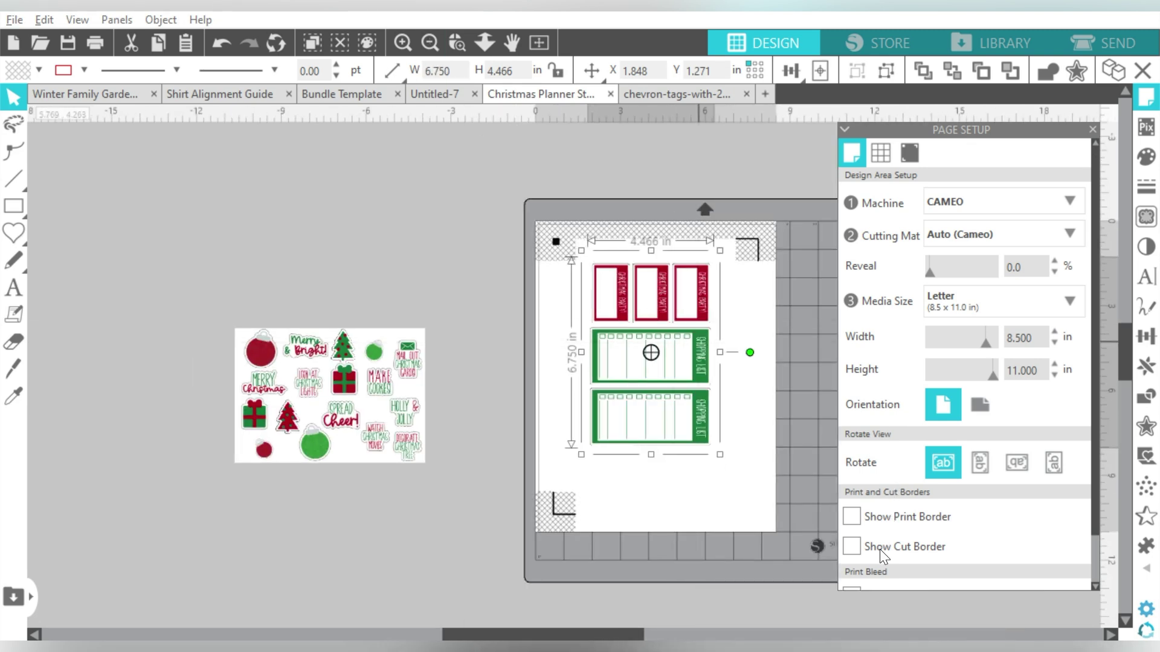
left_click(879, 549)
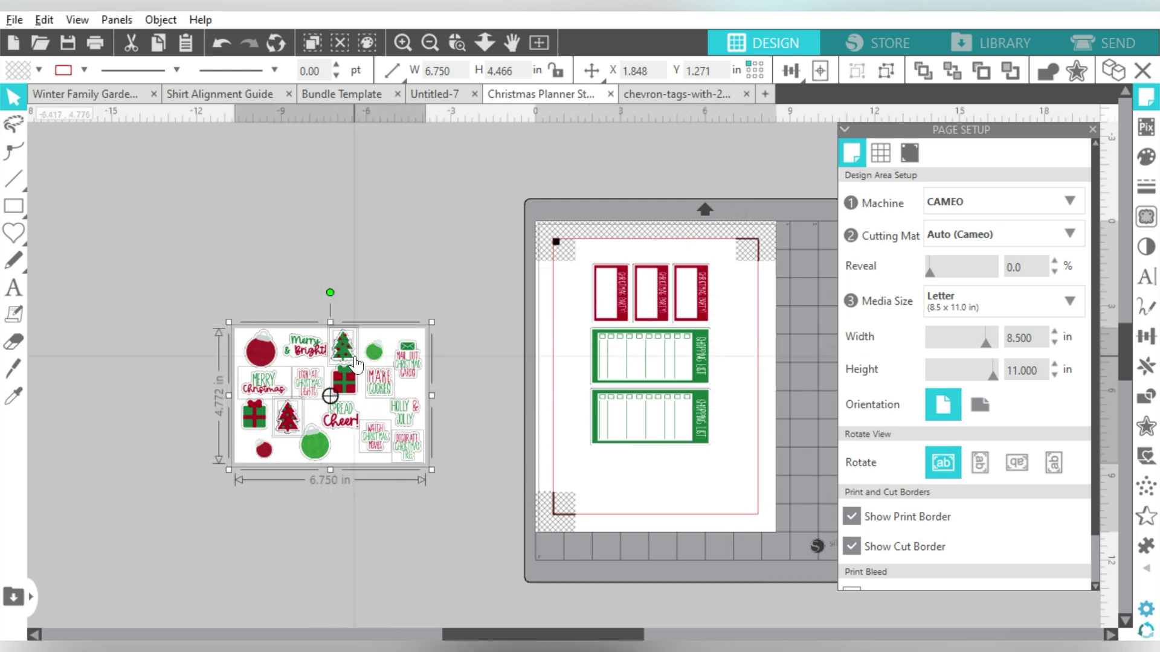
Reselect the five planner pieces and rotate them counter-clockwise
left_click(389, 234)
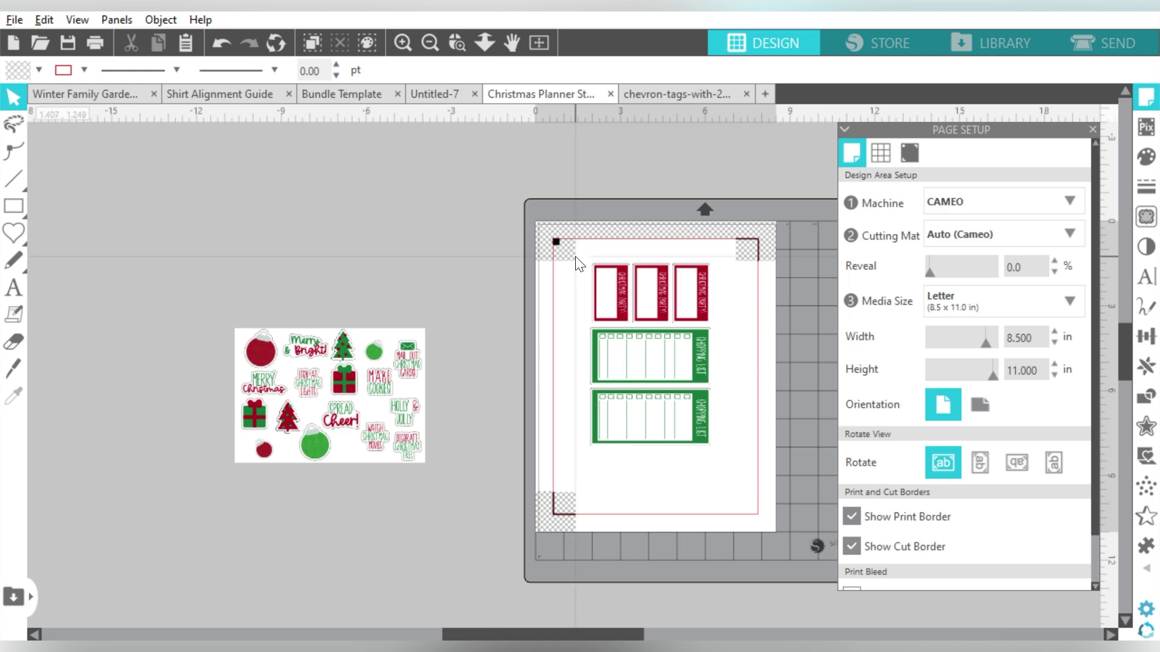
left_click_drag(575, 256, 729, 459)
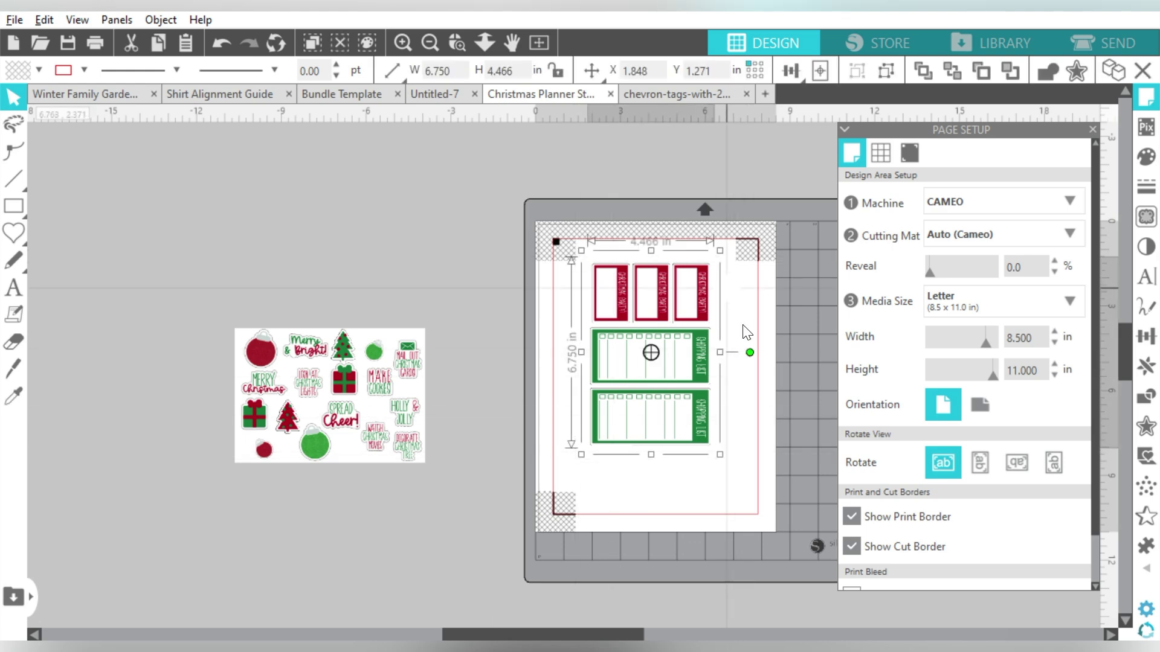
left_click_drag(749, 352, 651, 225)
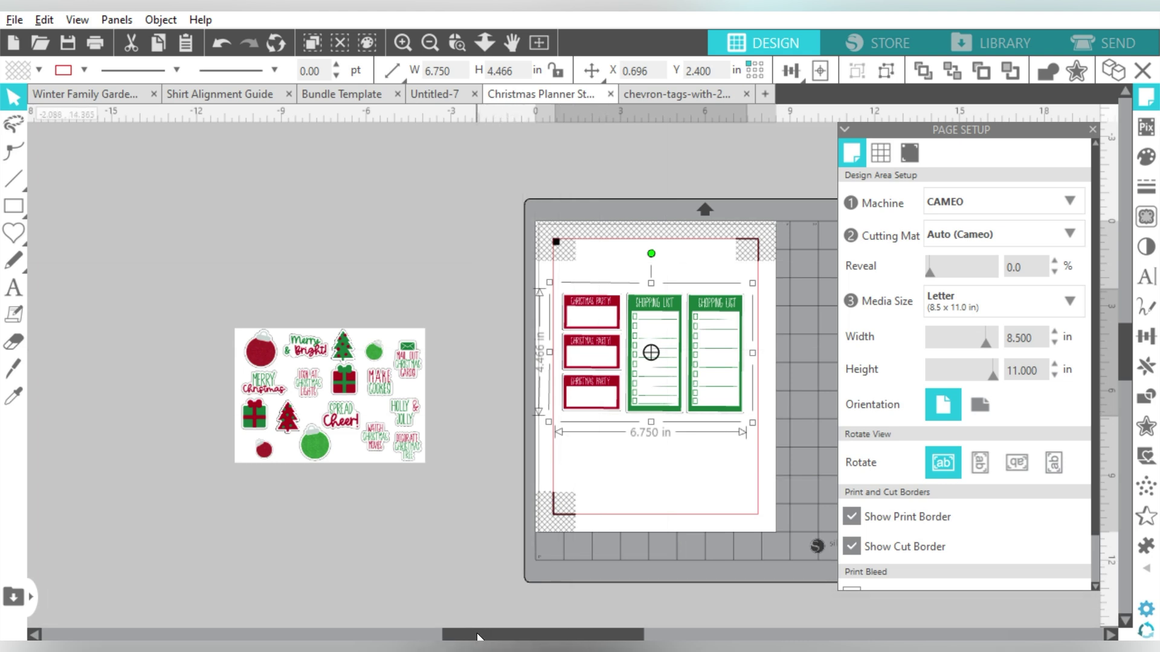
Return the planner group to 0° and fit it near the top inside the red cut border
left_click_drag(477, 635, 505, 636)
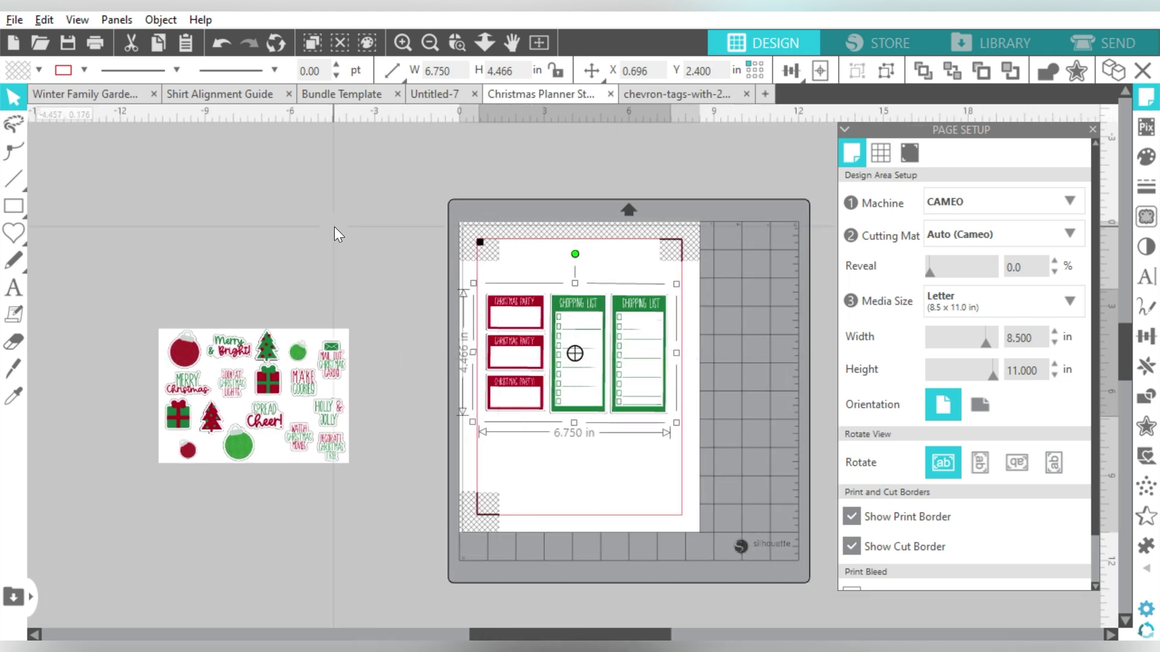